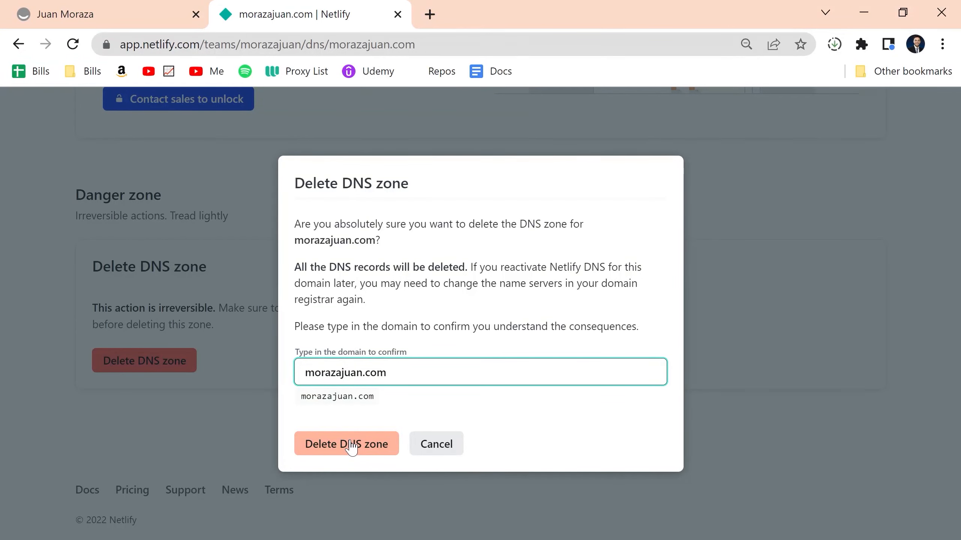
Confirm deletion of the DNS zone for morazajuan.com and check the remaining domains list
{"action": "left_click", "coordinate": [347, 444]}
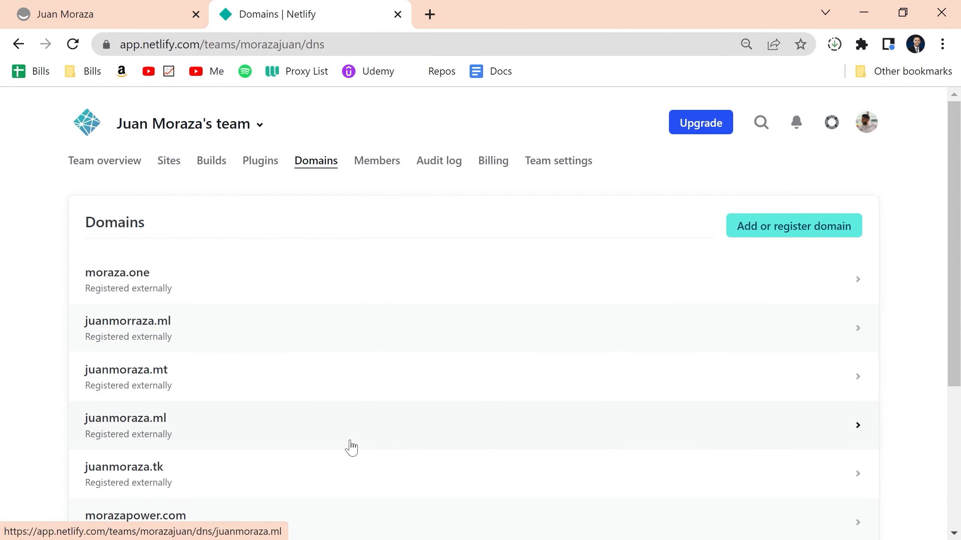
{"action": "scroll", "coordinate": [369, 423], "scroll_direction": "down", "scroll_amount": 3}
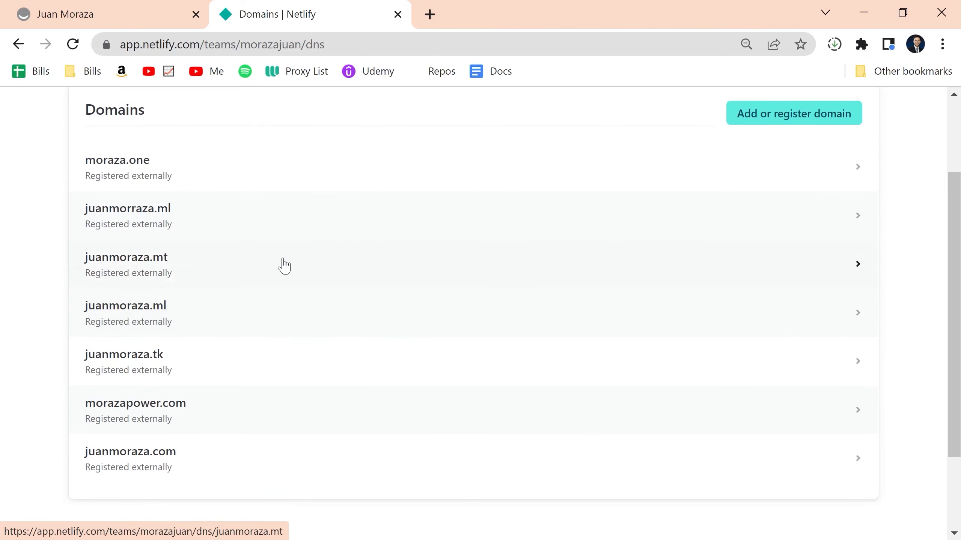
{"action": "scroll", "coordinate": [551, 279], "scroll_direction": "up", "scroll_amount": 3}
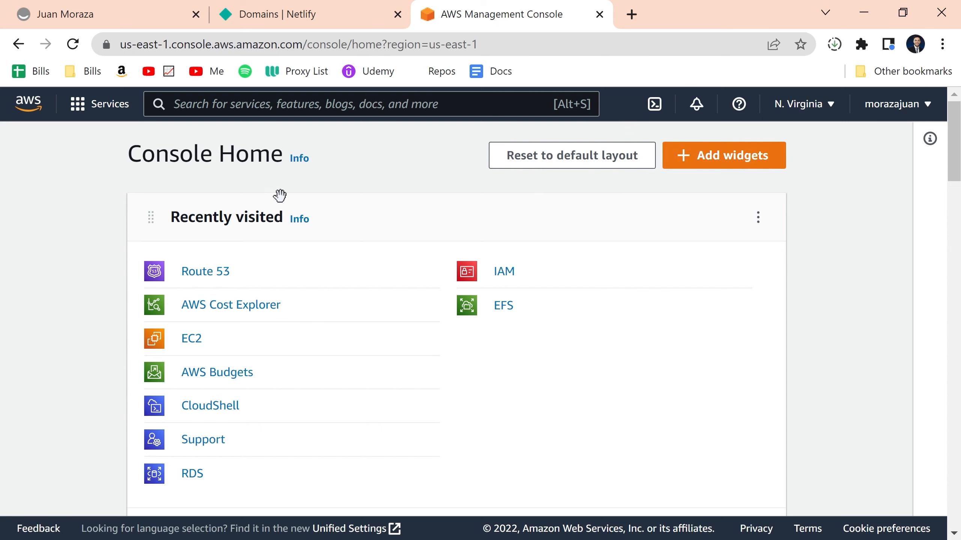
Switch to the AWS console, find the Route 53 service and open its hosted zones list
{"action": "scroll", "coordinate": [280, 195], "scroll_direction": "down", "scroll_amount": 2}
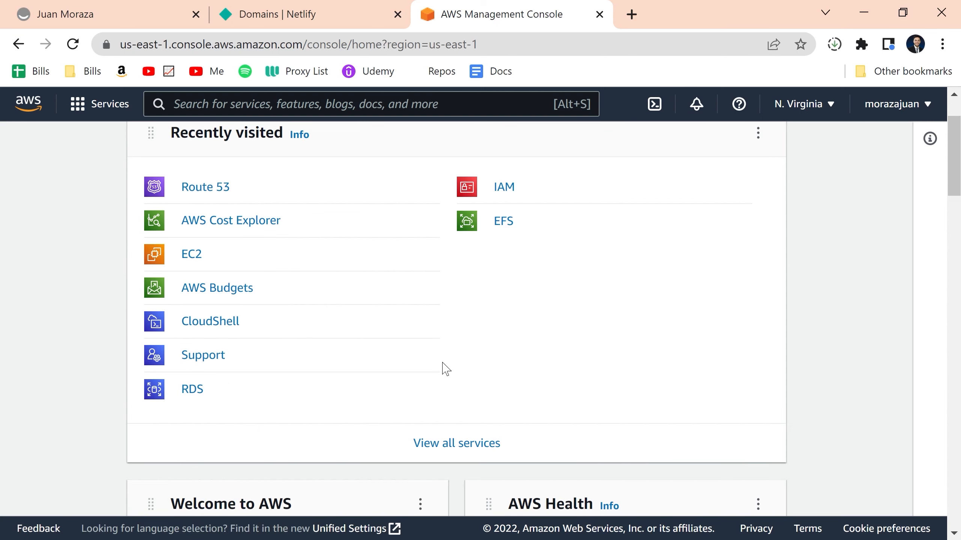
{"action": "scroll", "coordinate": [327, 201], "scroll_direction": "up", "scroll_amount": 2}
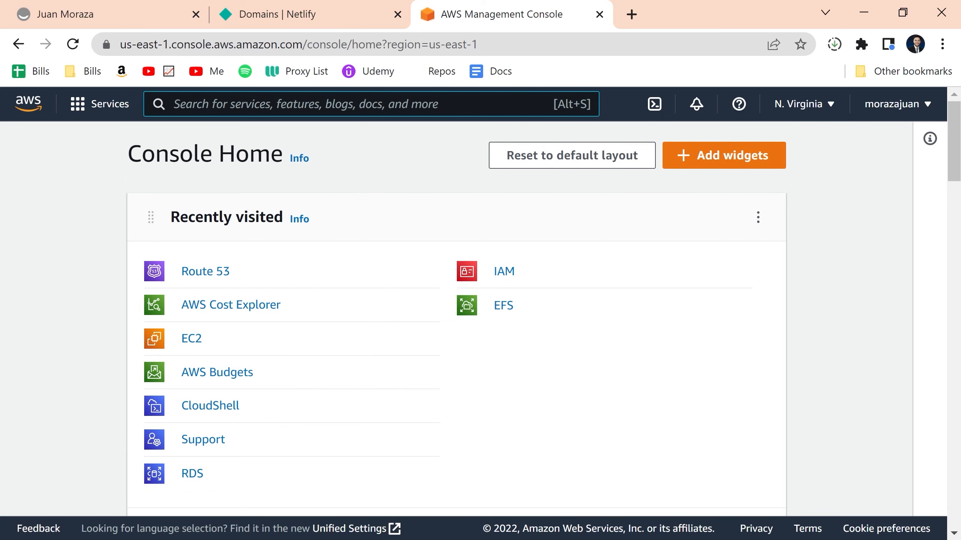
{"action": "type", "text": "rout"}
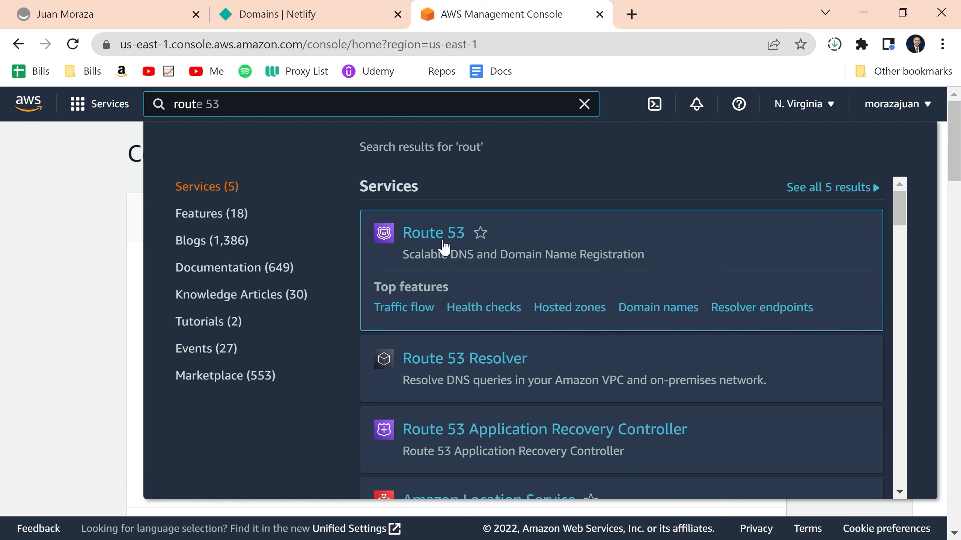
{"action": "left_click", "coordinate": [412, 236]}
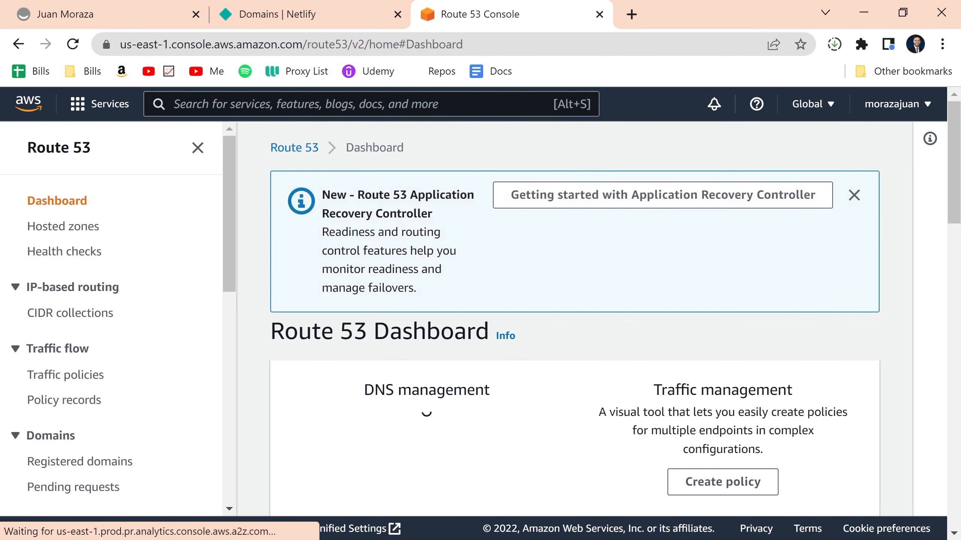
{"action": "scroll", "coordinate": [524, 318], "scroll_direction": "down", "scroll_amount": 3}
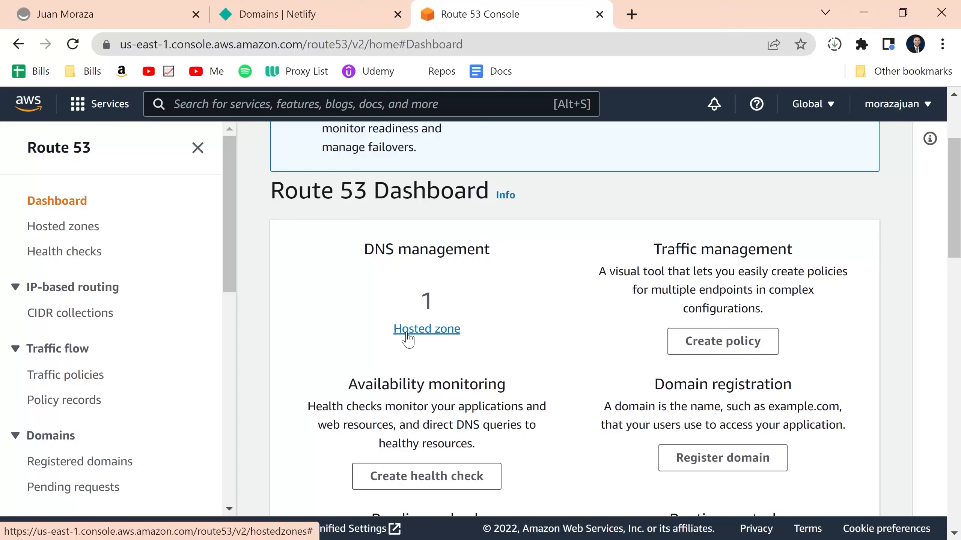
{"action": "left_click", "coordinate": [407, 333]}
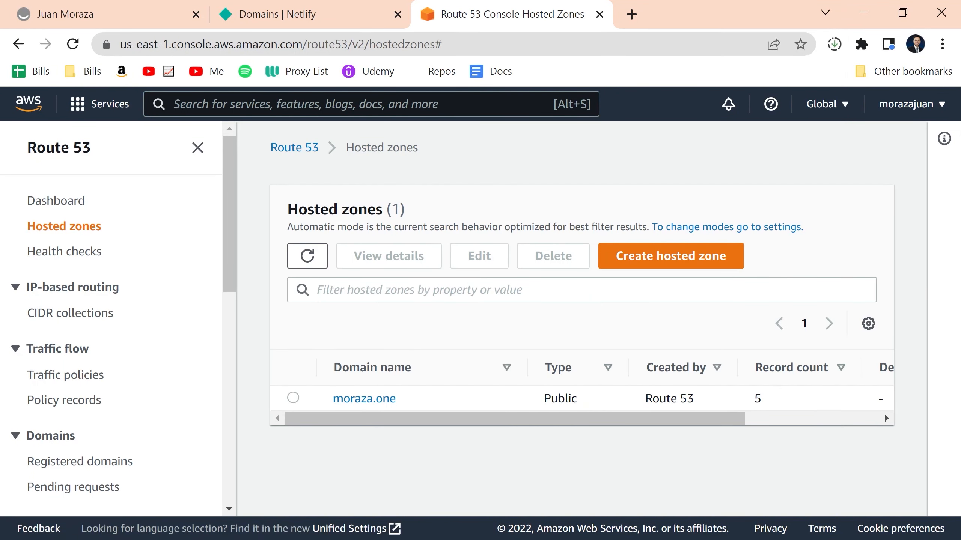
Create a public hosted zone for the domain morazajuan.com without a description or tags
{"action": "left_click", "coordinate": [658, 269]}
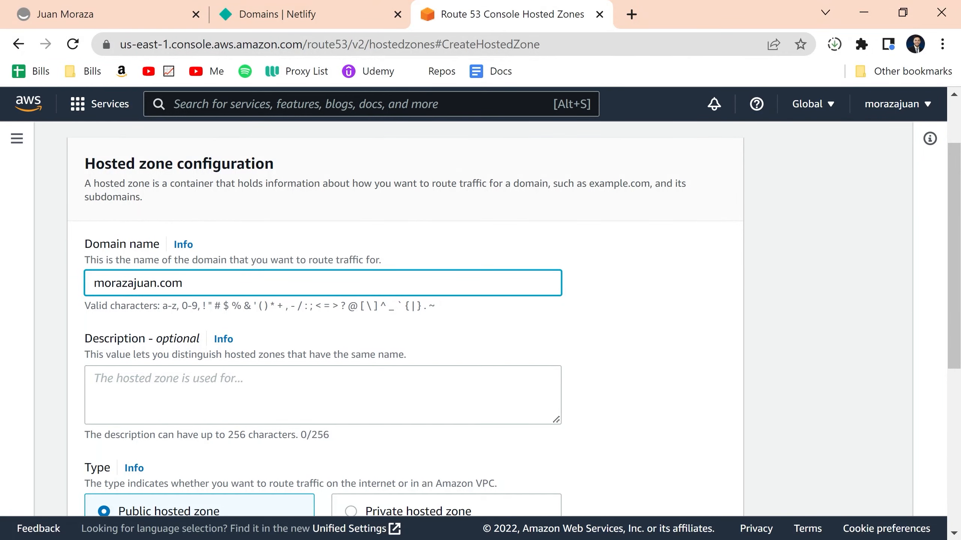
{"action": "scroll", "coordinate": [280, 313], "scroll_direction": "down", "scroll_amount": 6}
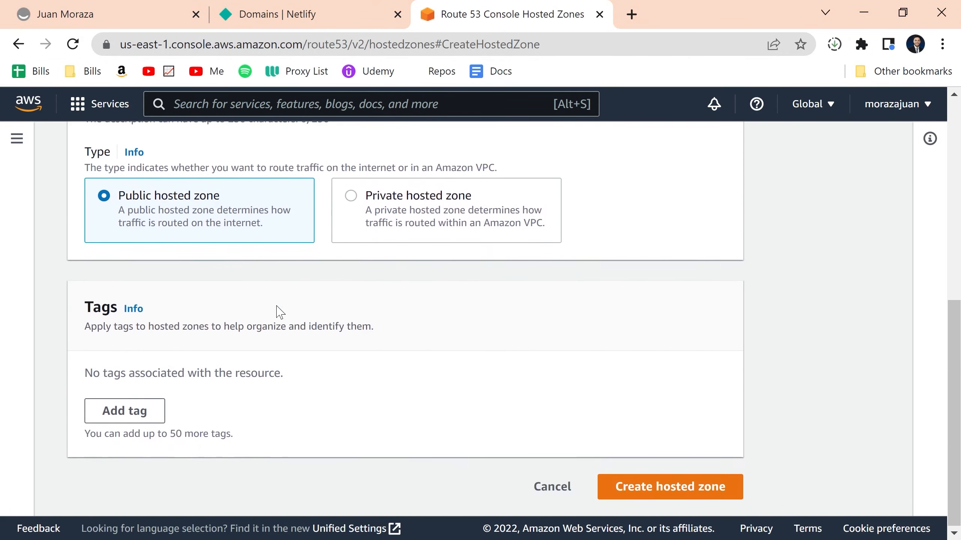
{"action": "scroll", "coordinate": [333, 343], "scroll_direction": "up", "scroll_amount": 2}
{"action": "scroll", "coordinate": [492, 382], "scroll_direction": "down", "scroll_amount": 2}
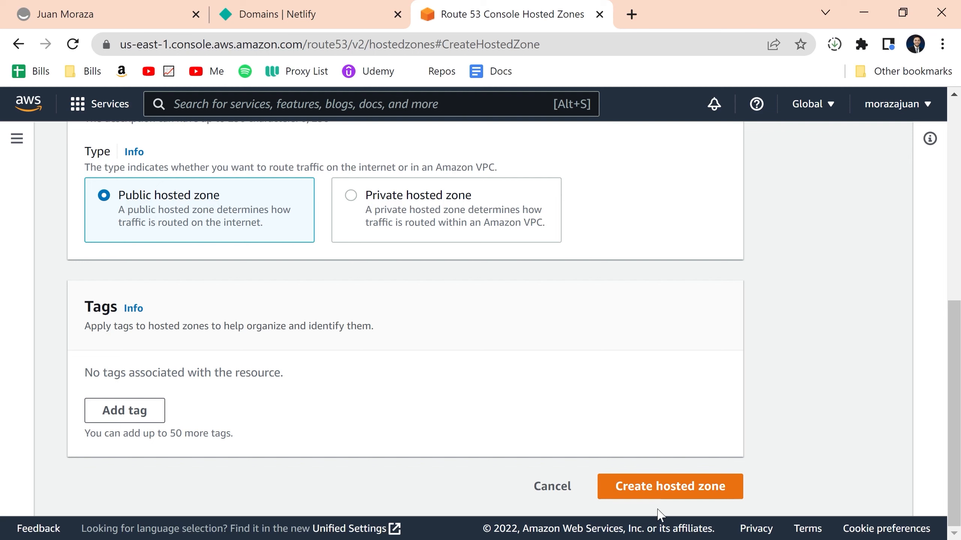
{"action": "left_click", "coordinate": [658, 497]}
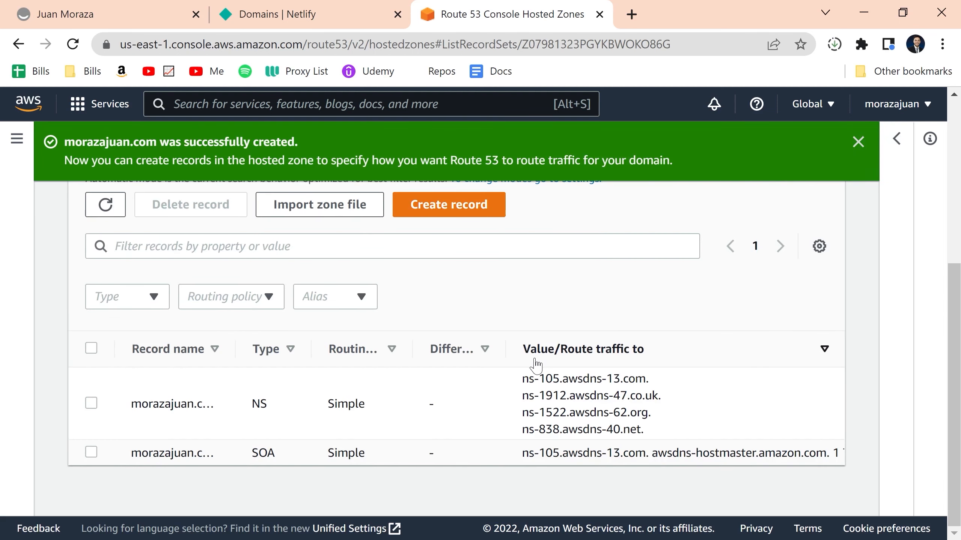
{"action": "scroll", "coordinate": [341, 378], "scroll_direction": "up", "scroll_amount": 5}
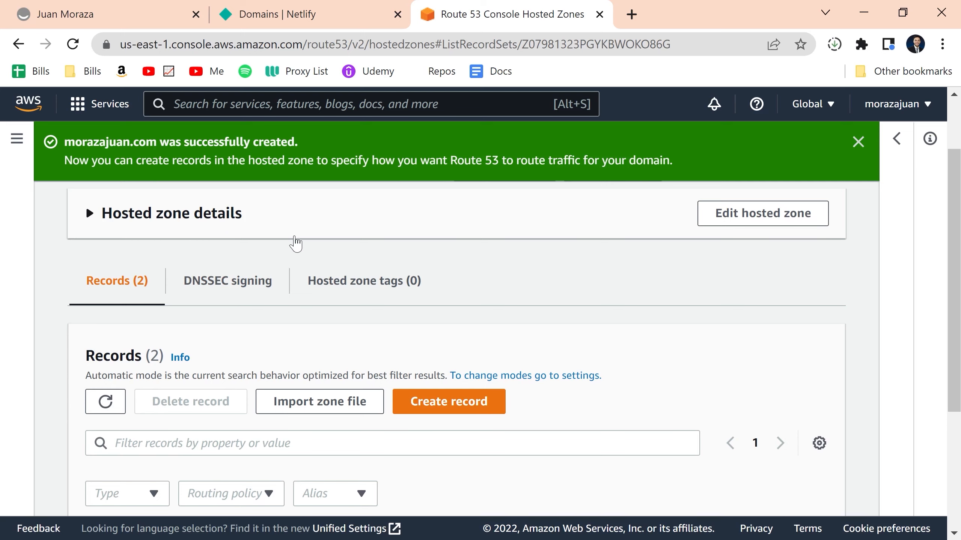
{"action": "scroll", "coordinate": [268, 311], "scroll_direction": "down", "scroll_amount": 1}
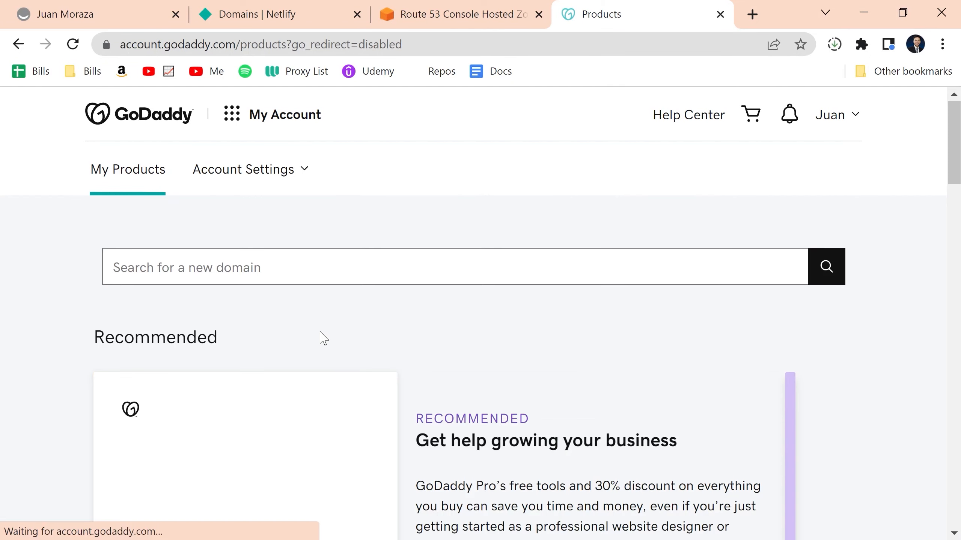
Switch to GoDaddy and open the DNS management of morazajuan.com at its nameservers section
{"action": "scroll", "coordinate": [323, 338], "scroll_direction": "down", "scroll_amount": 10}
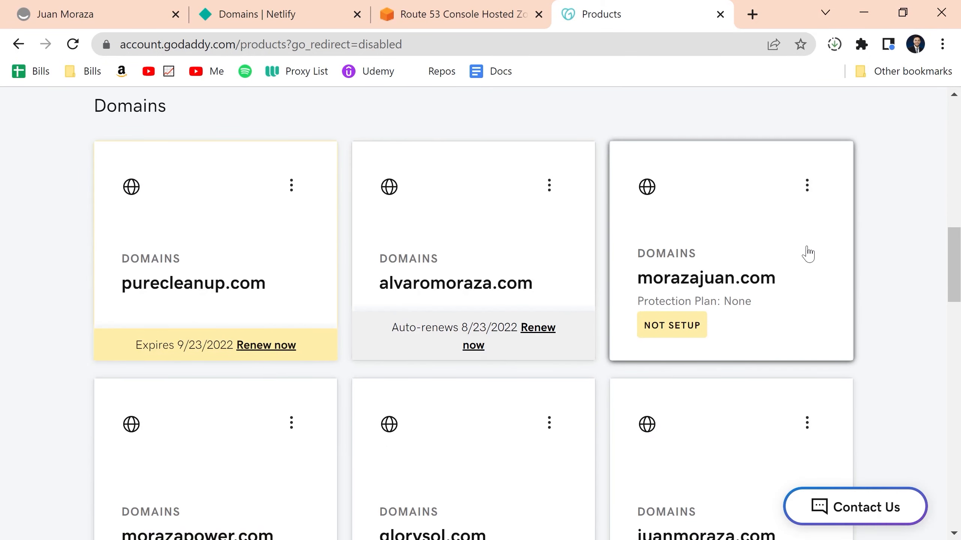
{"action": "left_click", "coordinate": [806, 187]}
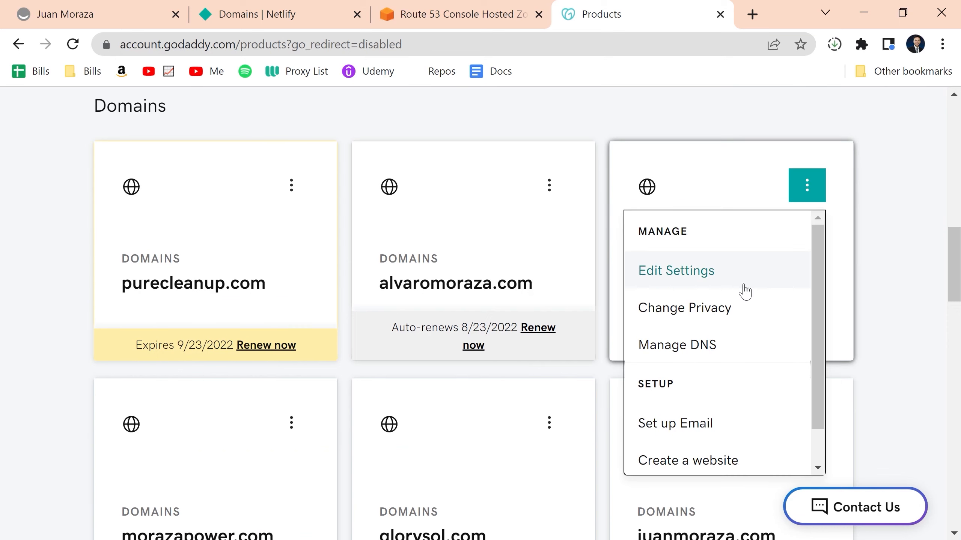
{"action": "left_click", "coordinate": [675, 358]}
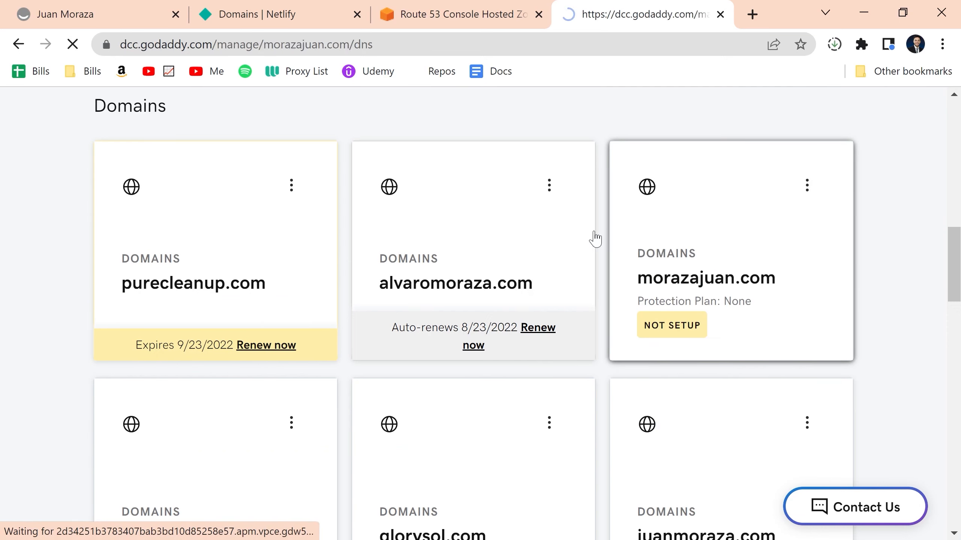
{"action": "scroll", "coordinate": [566, 227], "scroll_direction": "down", "scroll_amount": 5}
{"action": "scroll", "coordinate": [566, 235], "scroll_direction": "down", "scroll_amount": 10}
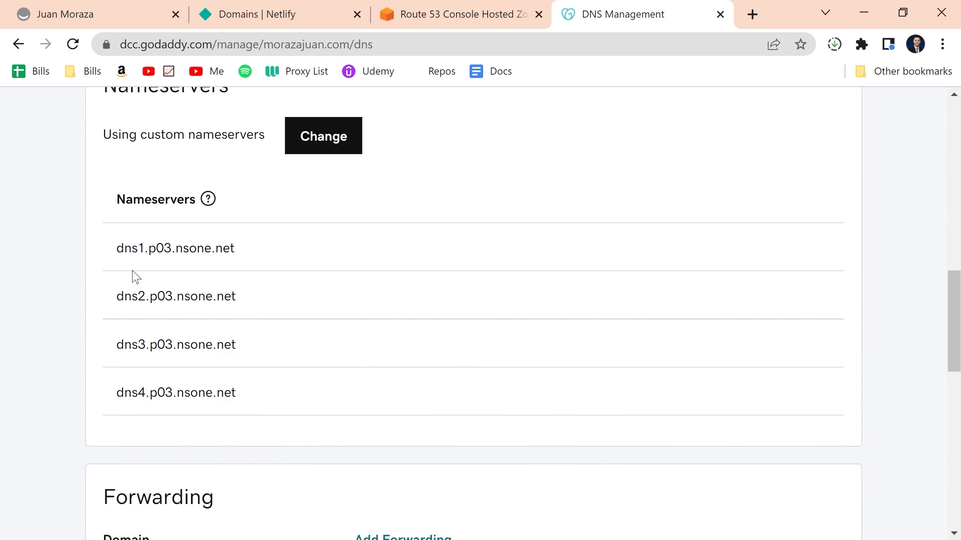
Switch back to Route 53 and select the nameserver values in the NS record of morazajuan.com
{"action": "left_click_drag", "start_coordinate": [113, 245], "coordinate": [246, 250]}
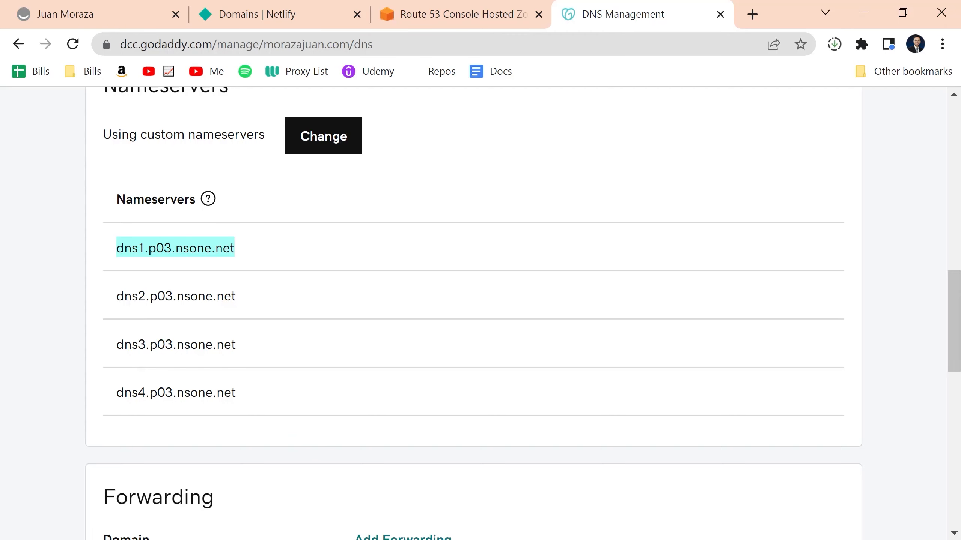
{"action": "left_click", "coordinate": [415, 6]}
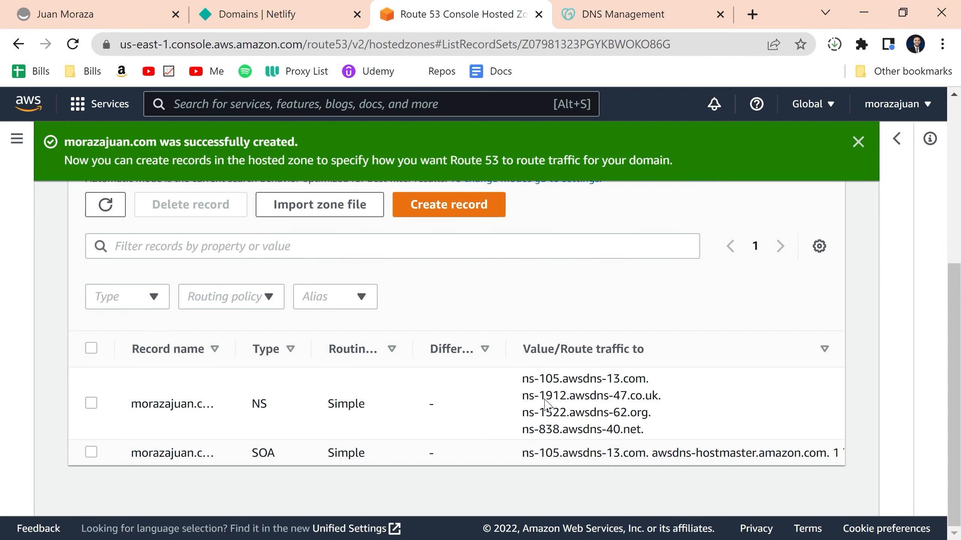
{"action": "left_click_drag", "start_coordinate": [649, 439], "coordinate": [523, 379]}
{"action": "double_click", "coordinate": [528, 379]}
{"action": "double_click", "coordinate": [640, 378]}
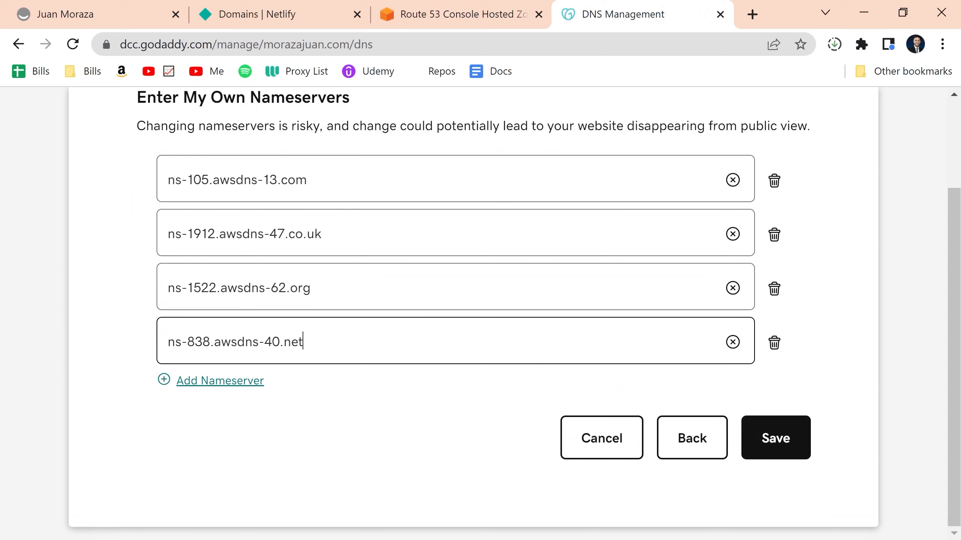
Save ns-105.awsdns-13.com, ns-1912.awsdns-47.co.uk, ns-1522.awsdns-62.org and ns-838.awsdns-40.net as GoDaddy's custom nameservers for the domain, consenting to the update
{"action": "left_click", "coordinate": [787, 454]}
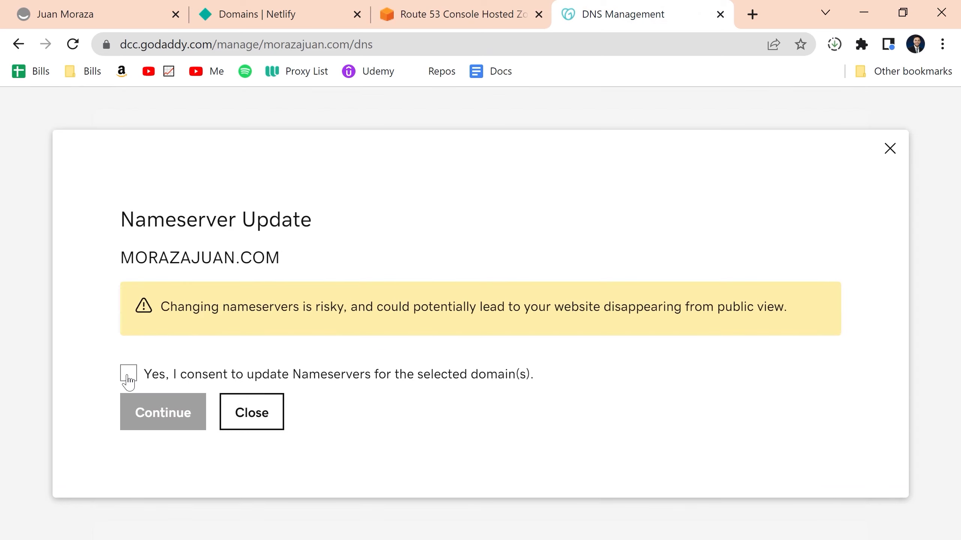
{"action": "left_click", "coordinate": [128, 373]}
{"action": "left_click", "coordinate": [153, 408]}
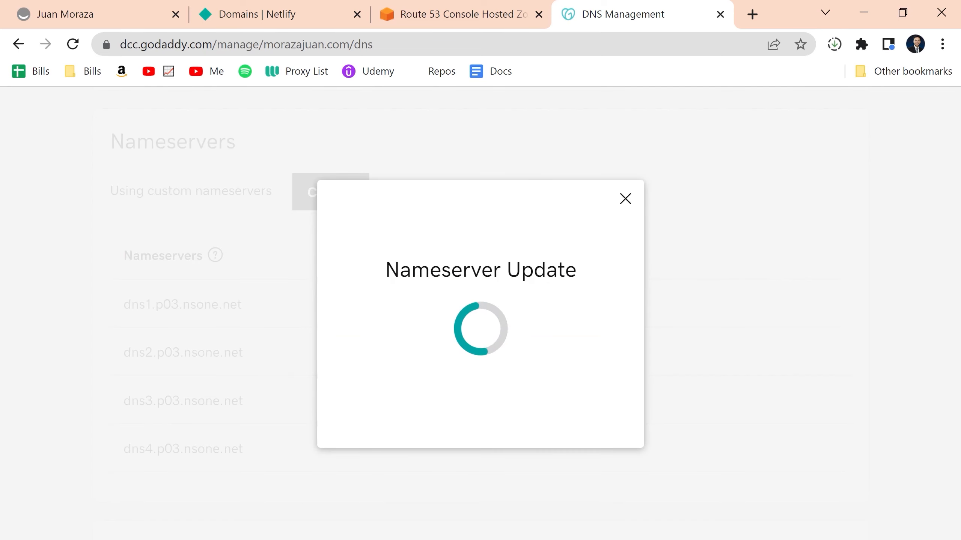
{"action": "scroll", "coordinate": [510, 311], "scroll_direction": "down", "scroll_amount": 8}
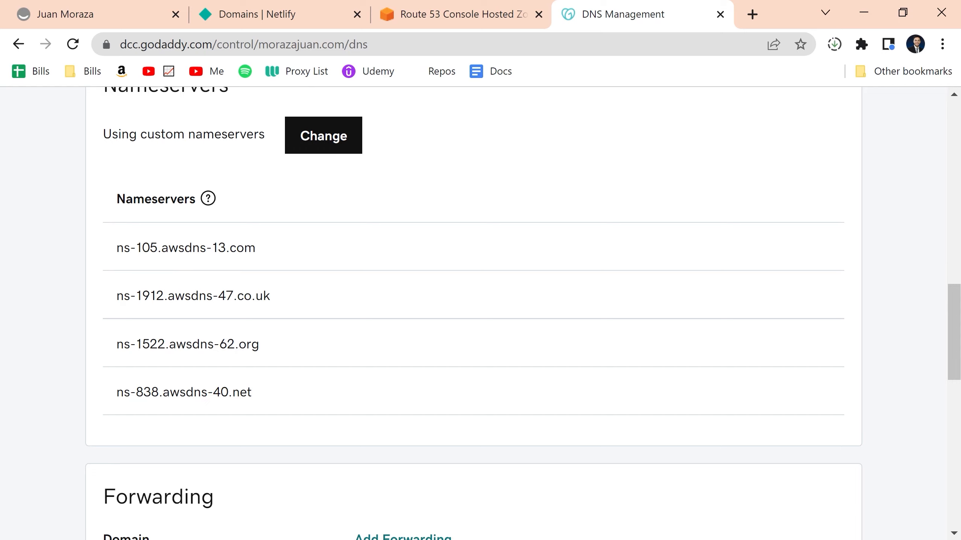
{"action": "scroll", "coordinate": [242, 275], "scroll_direction": "up", "scroll_amount": 6}
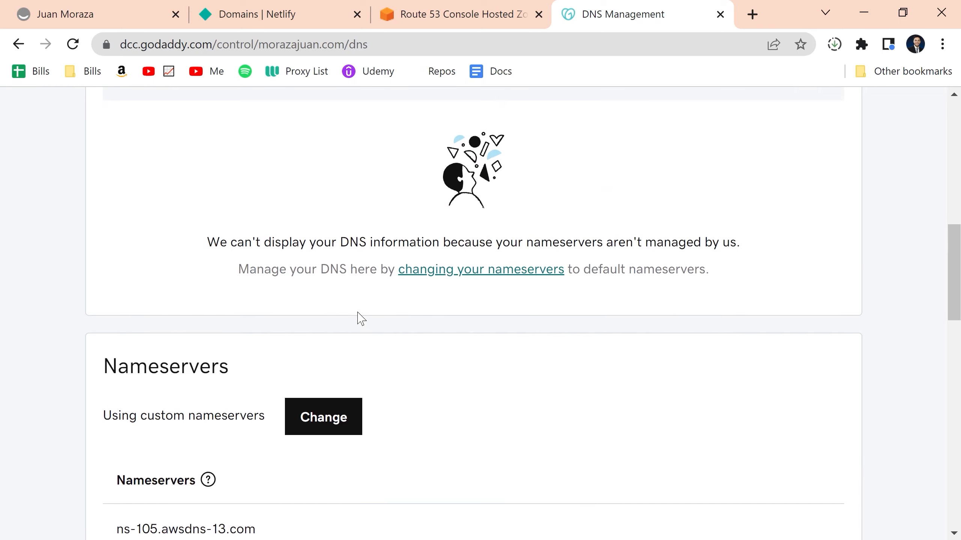
{"action": "scroll", "coordinate": [257, 301], "scroll_direction": "down", "scroll_amount": 1}
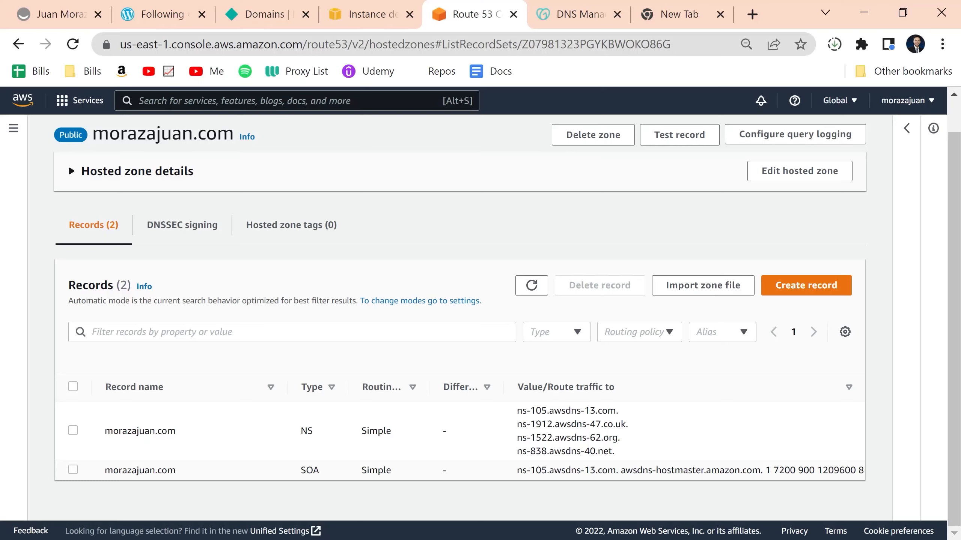
Start a new root-domain record in the morazajuan.com hosted zone in Route 53, with record type A, ready for its value
{"action": "left_click", "coordinate": [771, 285]}
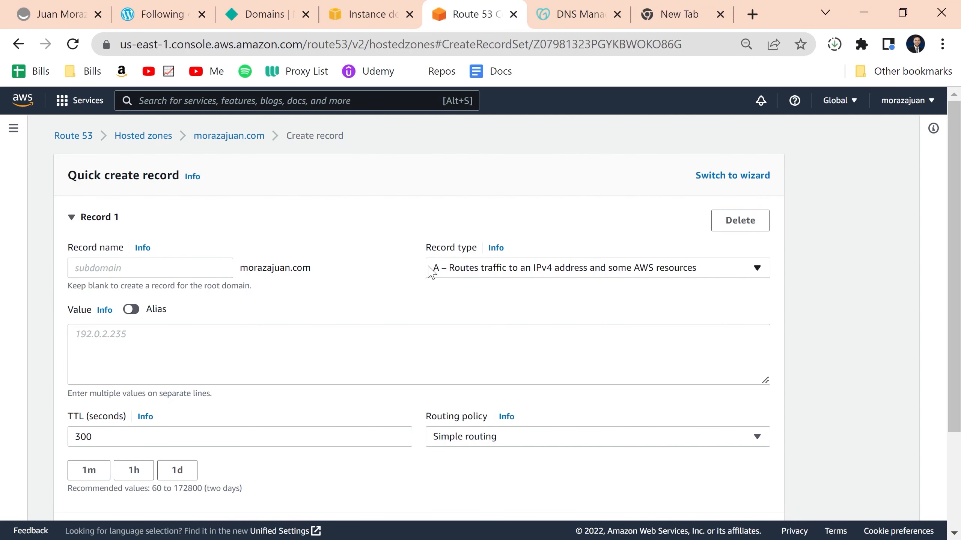
{"action": "left_click", "coordinate": [454, 271]}
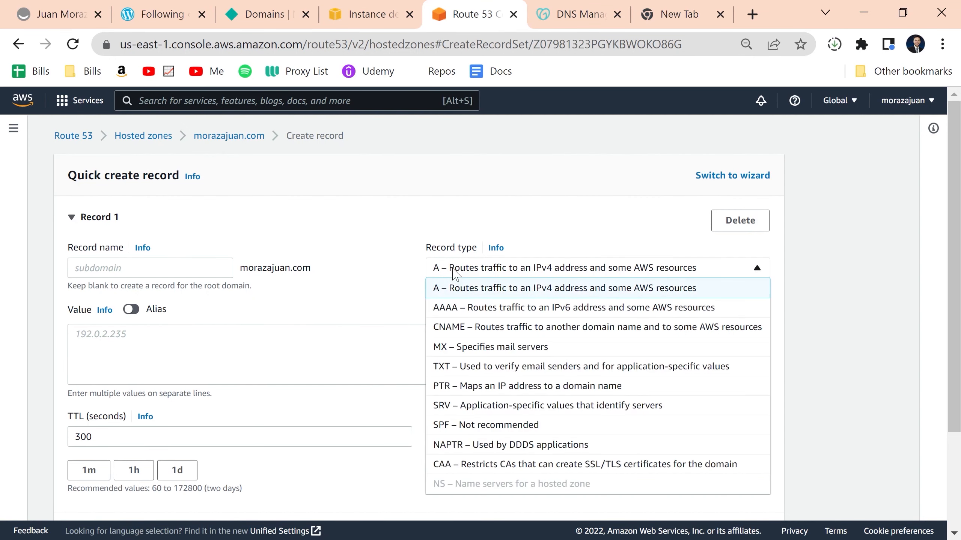
{"action": "left_click", "coordinate": [463, 291]}
{"action": "left_click", "coordinate": [265, 351]}
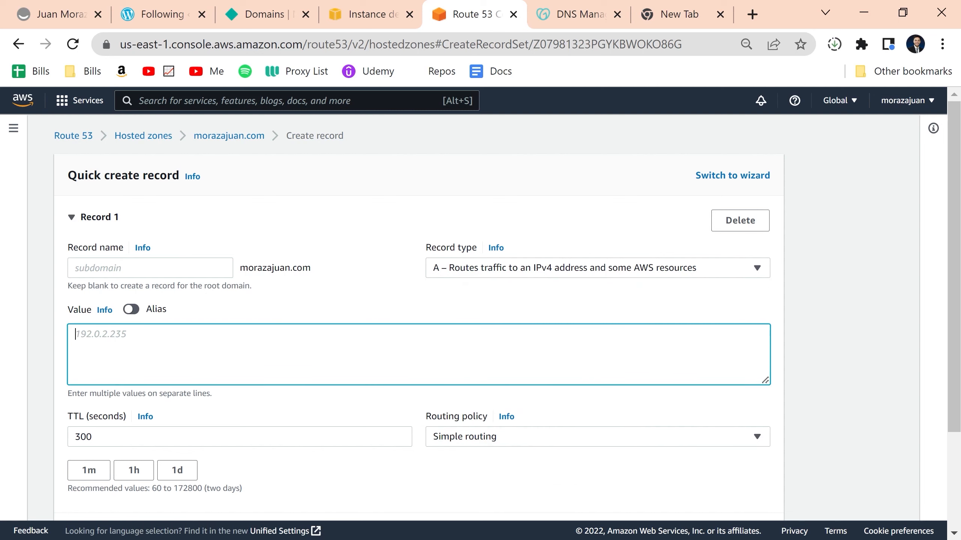
Switch to Netlify and open the domain settings of the site singular-flan-b72562 at its custom domains section
{"action": "left_click", "coordinate": [268, 16]}
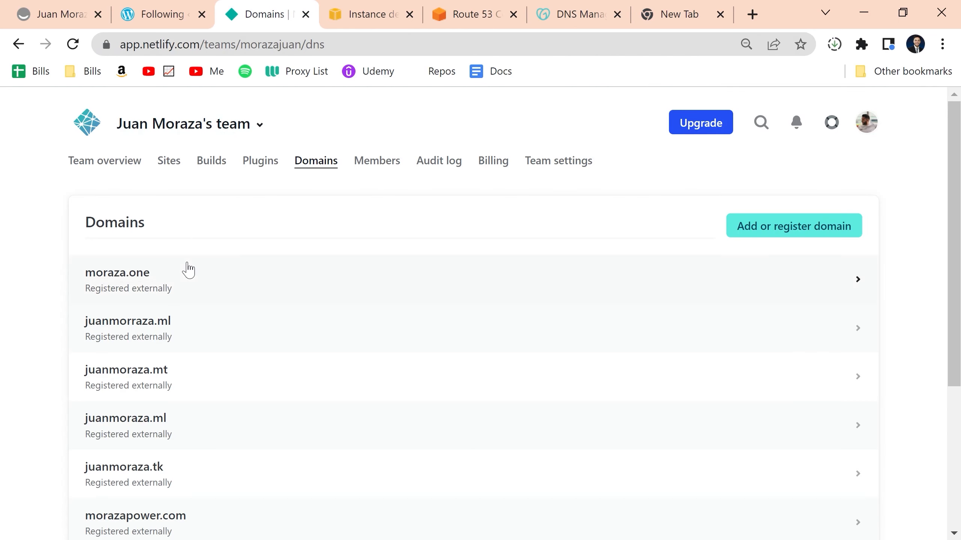
{"action": "left_click", "coordinate": [166, 161]}
{"action": "scroll", "coordinate": [339, 208], "scroll_direction": "down", "scroll_amount": 2}
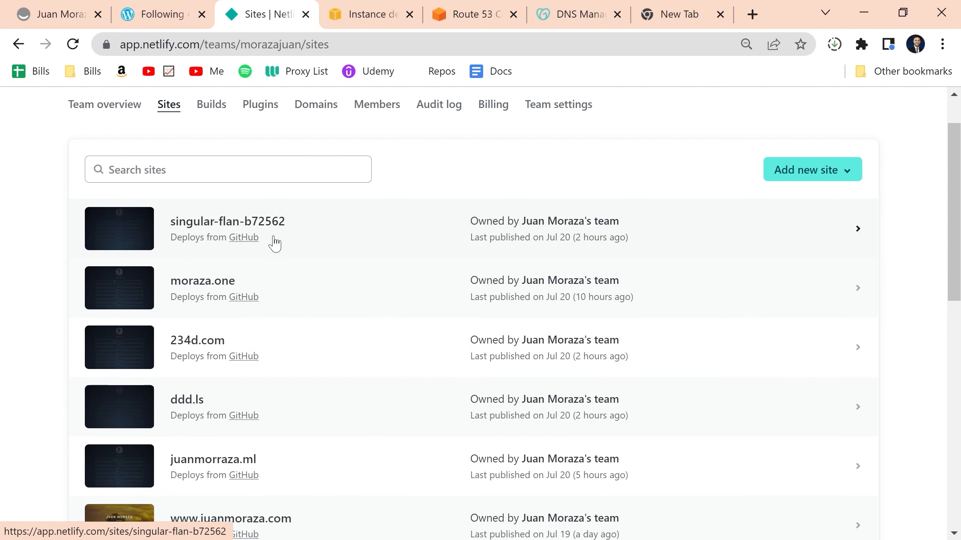
{"action": "left_click", "coordinate": [291, 230]}
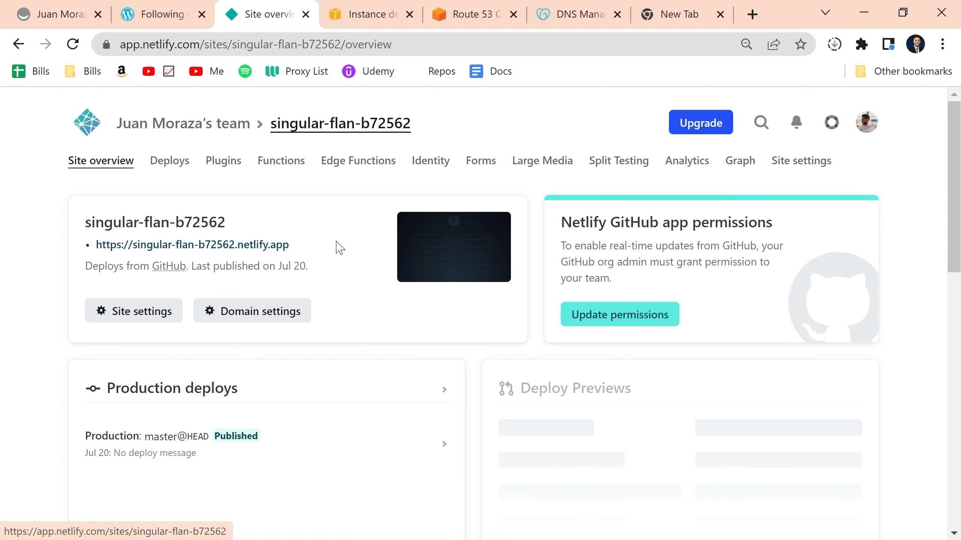
{"action": "scroll", "coordinate": [375, 278], "scroll_direction": "down", "scroll_amount": 2}
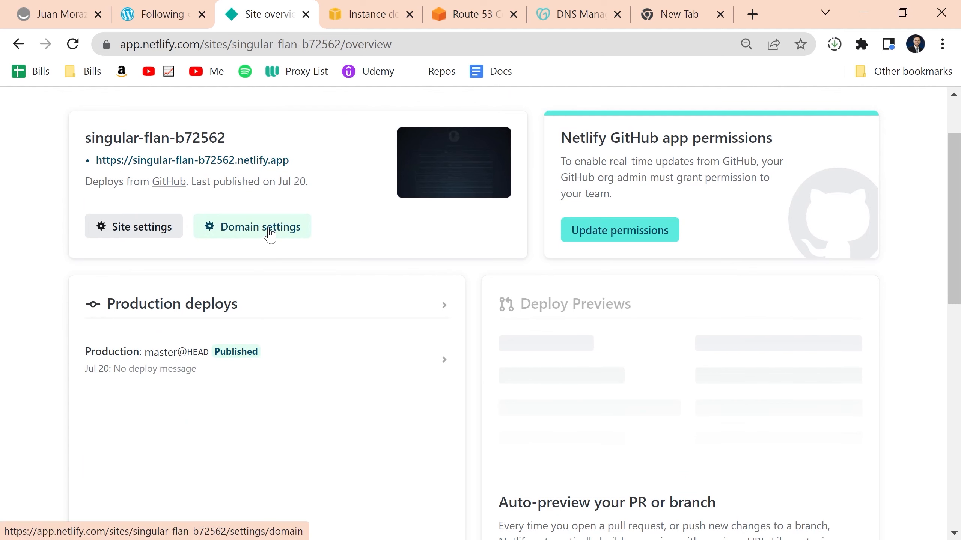
{"action": "left_click", "coordinate": [270, 234]}
{"action": "scroll", "coordinate": [382, 357], "scroll_direction": "down", "scroll_amount": 1}
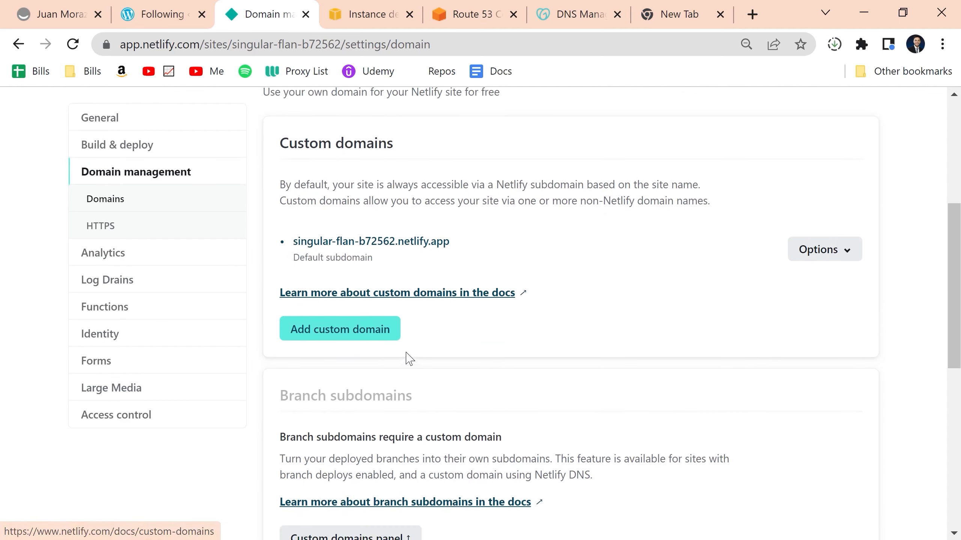
Enter morazajuan.com as a custom domain for the Netlify site and verify it
{"action": "left_click", "coordinate": [314, 339]}
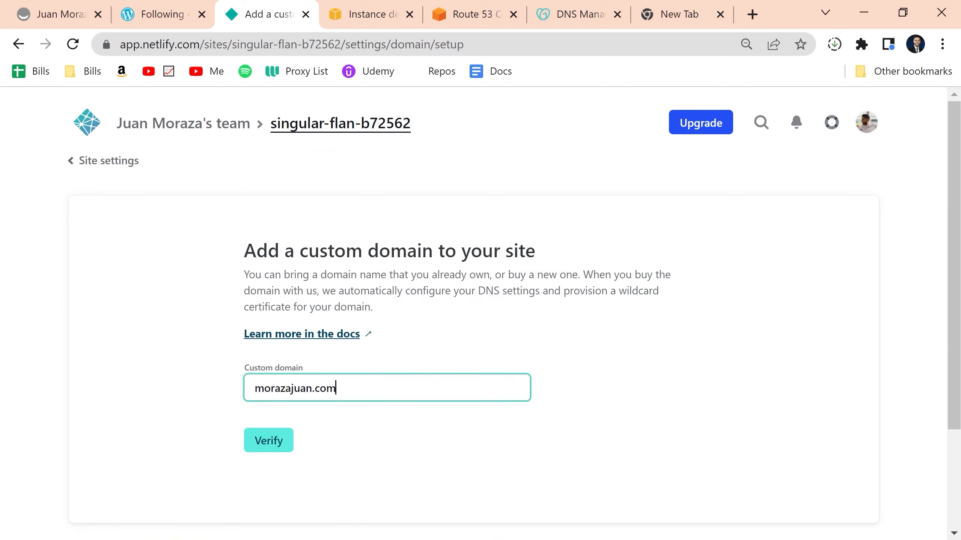
{"action": "type", "text": "morazajuan.com"}
{"action": "left_click", "coordinate": [263, 442]}
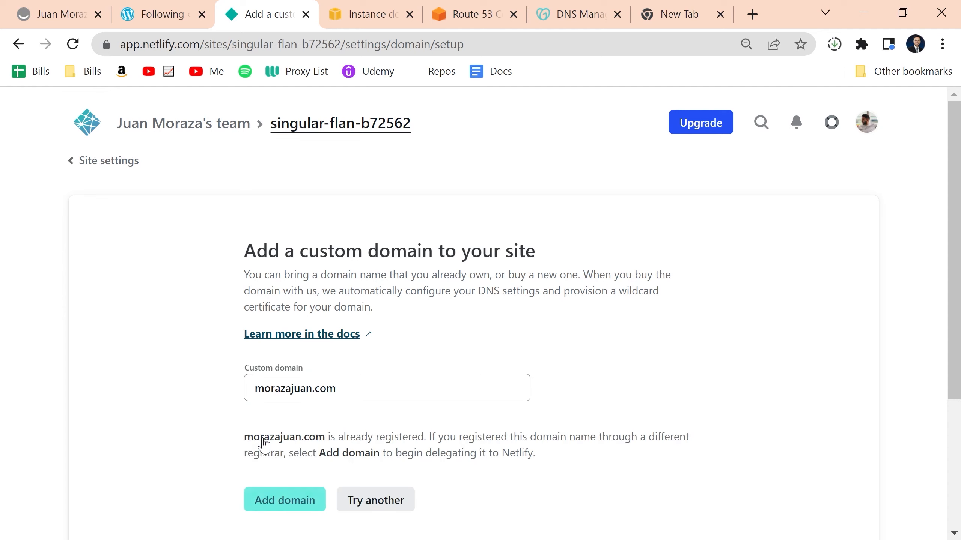
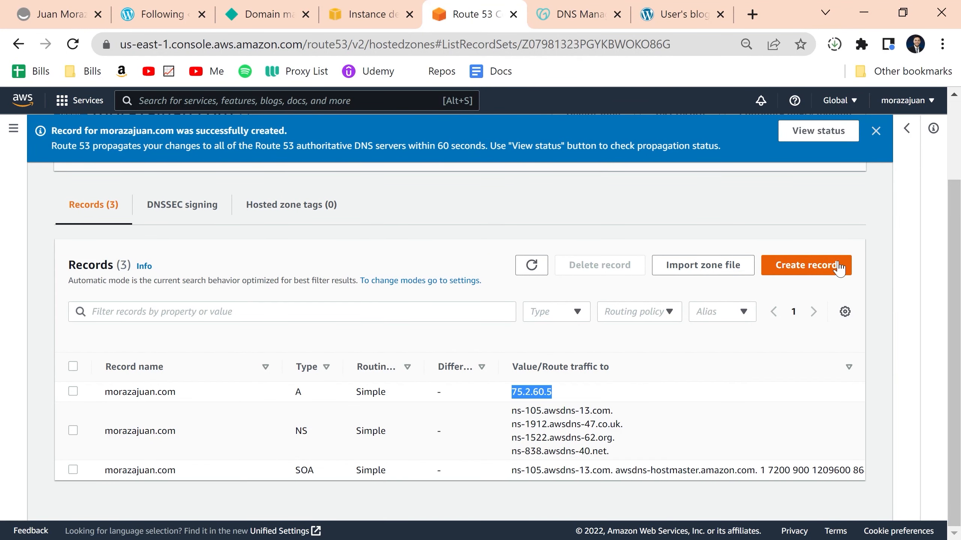
Start a new record named blog in Route 53's morazajuan.com hosted zone, with record type A, ready for its value
{"action": "left_click", "coordinate": [833, 271]}
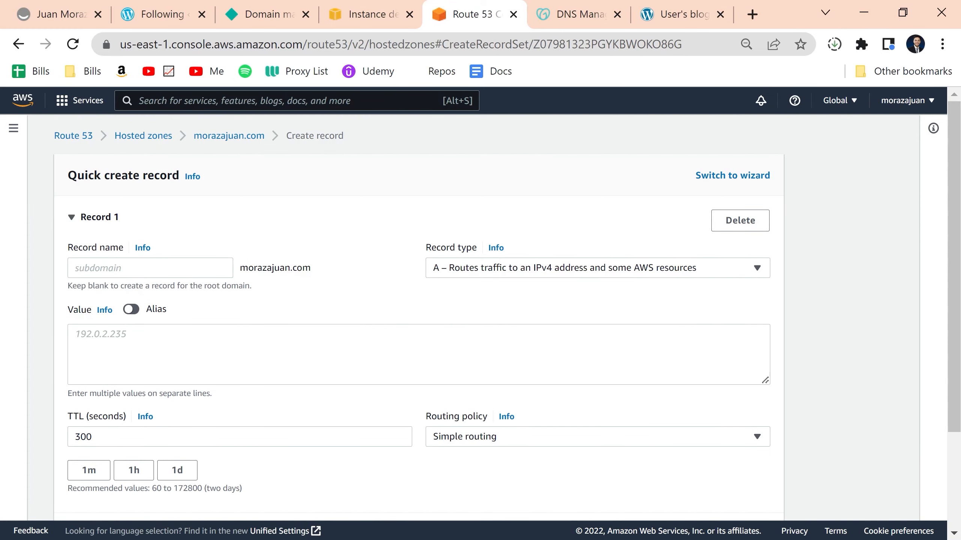
{"action": "left_click", "coordinate": [150, 268]}
{"action": "type", "text": "blog"}
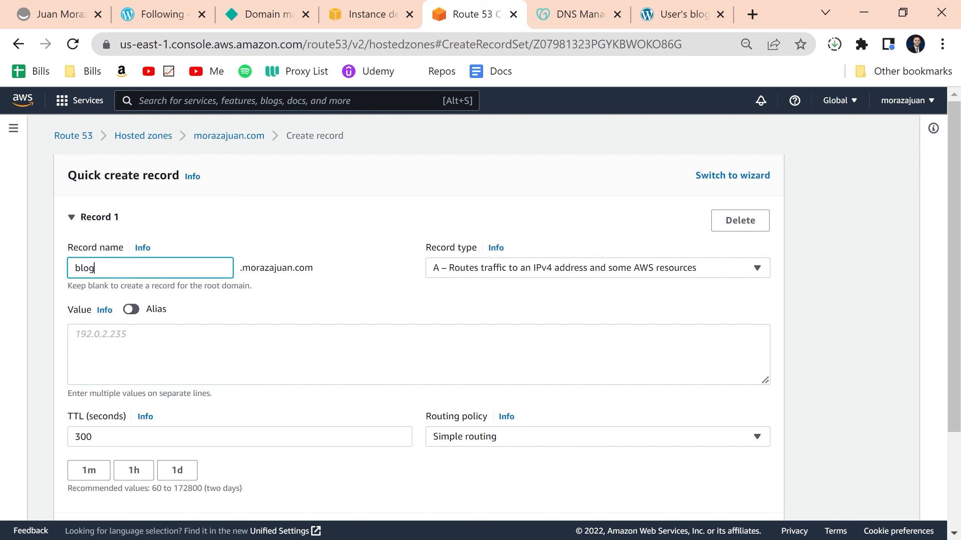
{"action": "left_click", "coordinate": [491, 276]}
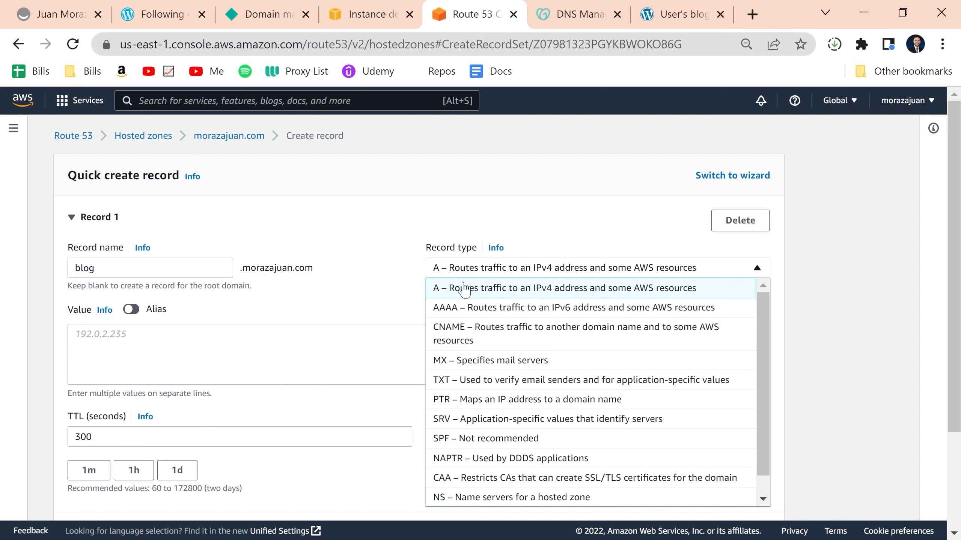
{"action": "left_click", "coordinate": [441, 286]}
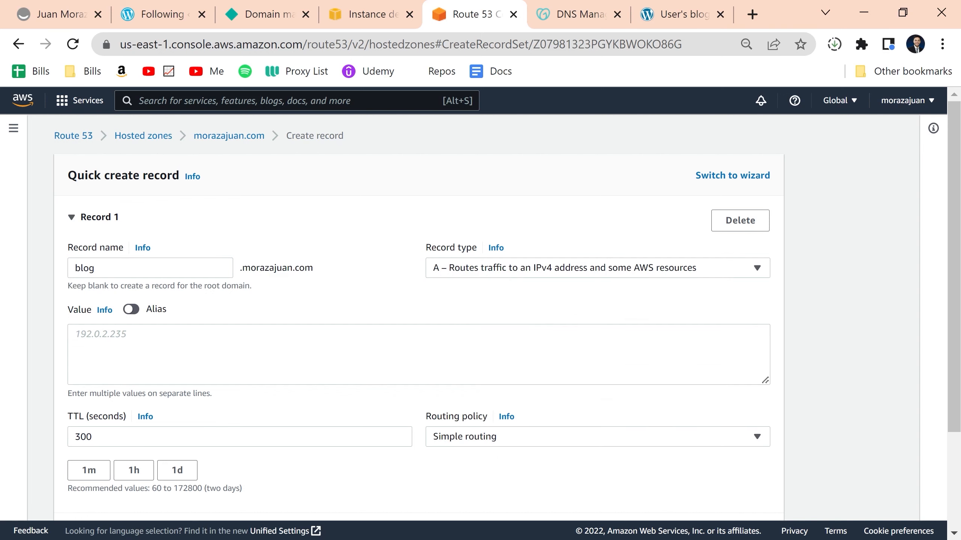
{"action": "left_click", "coordinate": [418, 354]}
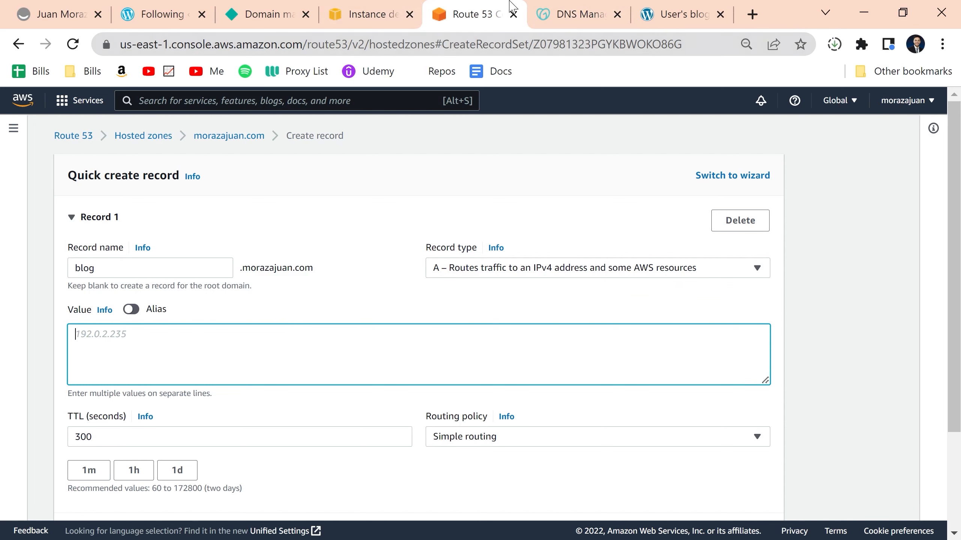
Copy the public IPv4 address from the EC2 instance summary and return to the Route 53 record form
{"action": "left_click", "coordinate": [382, 7]}
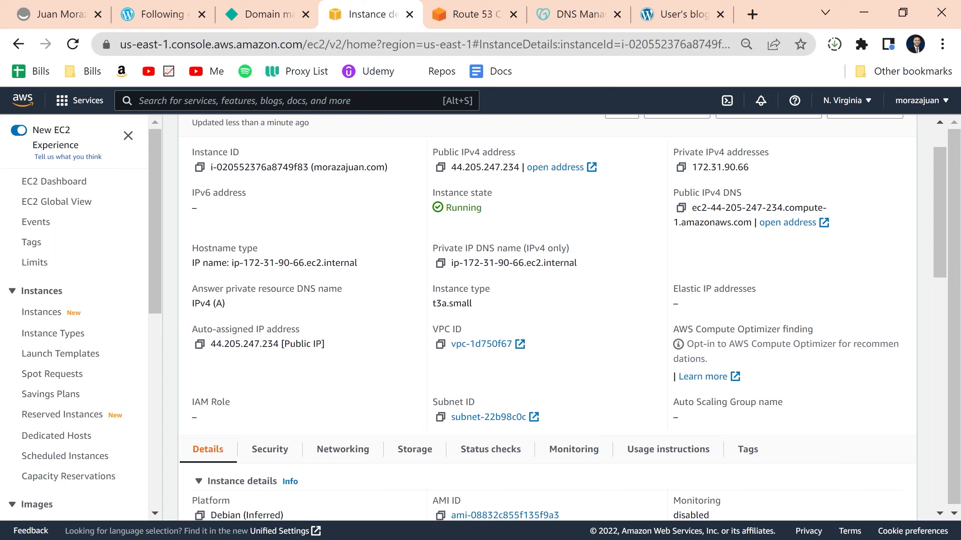
{"action": "scroll", "coordinate": [548, 318], "scroll_direction": "up", "scroll_amount": 1}
{"action": "left_click_drag", "start_coordinate": [432, 208], "coordinate": [515, 208]}
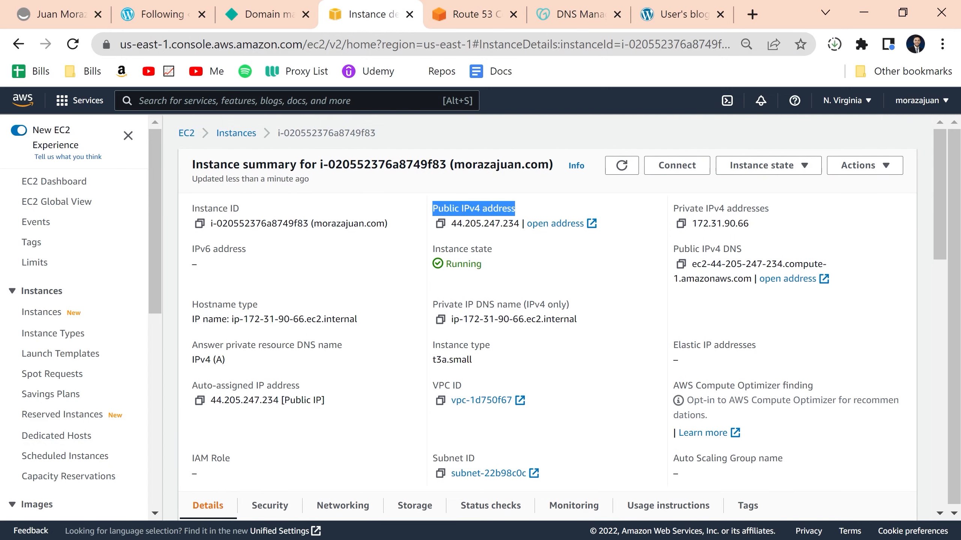
{"action": "left_click_drag", "start_coordinate": [746, 248], "coordinate": [674, 250]}
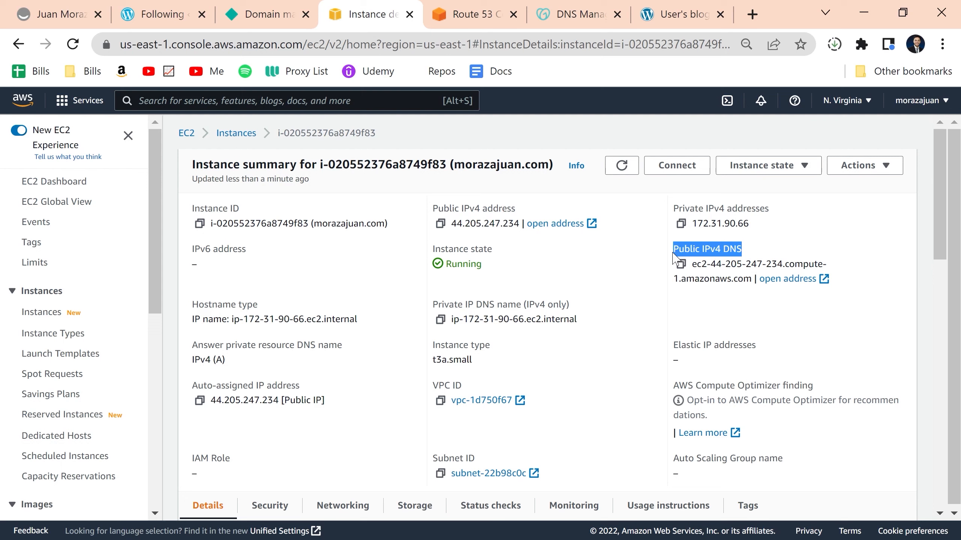
{"action": "left_click", "coordinate": [441, 224]}
{"action": "left_click", "coordinate": [471, 13]}
Paste 44.205.247.234 as the blog record's value, create the record and check it in the hosted zone's record list
{"action": "right_click", "coordinate": [235, 364]}
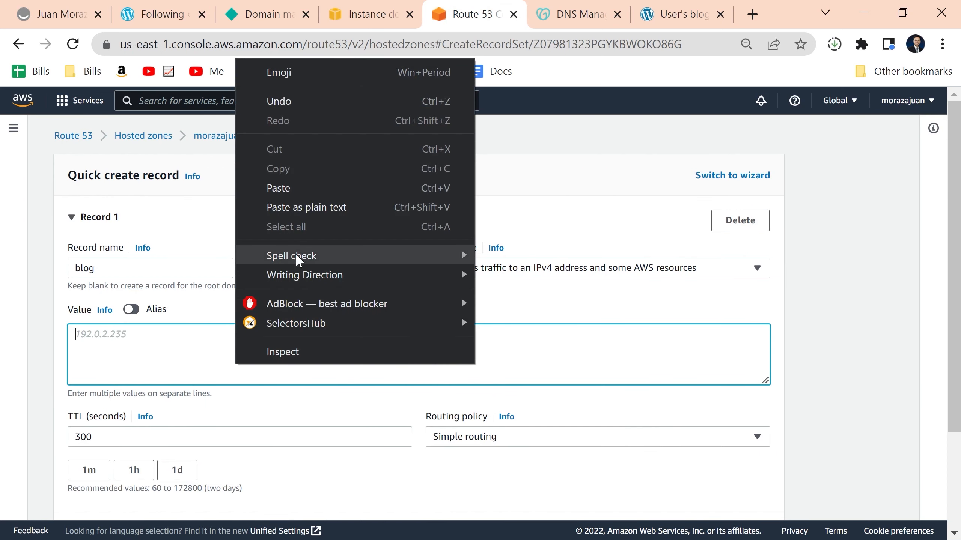
{"action": "left_click", "coordinate": [294, 188]}
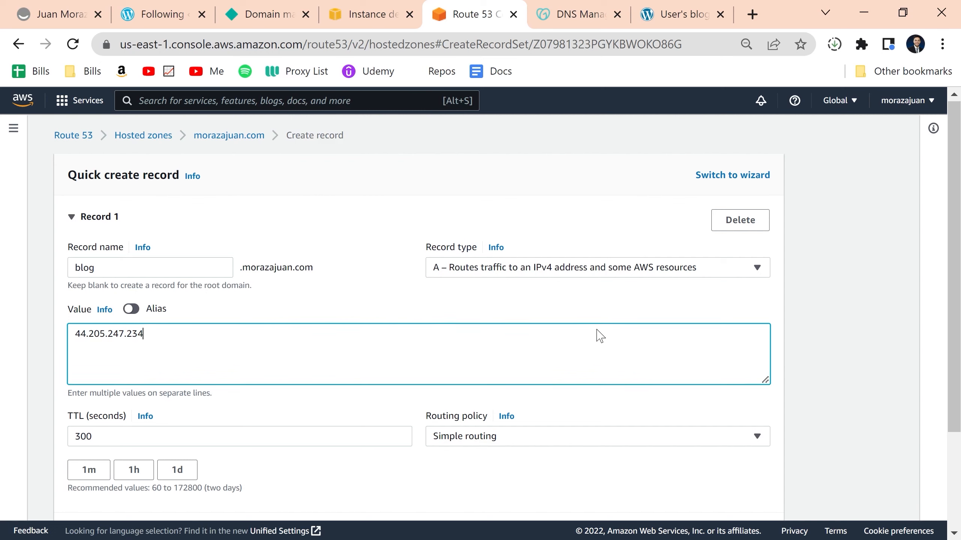
{"action": "scroll", "coordinate": [598, 333], "scroll_direction": "down", "scroll_amount": 2}
{"action": "left_click", "coordinate": [720, 441]}
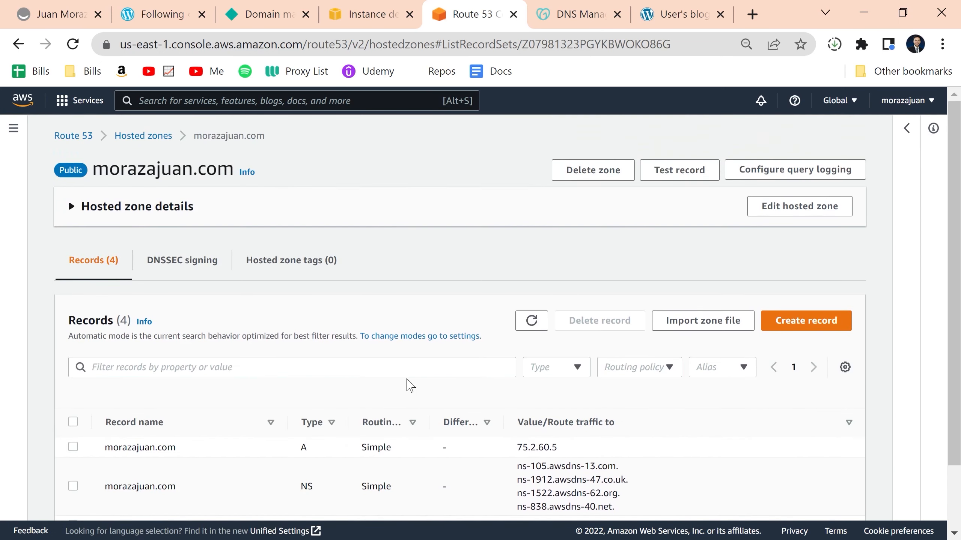
{"action": "scroll", "coordinate": [406, 379], "scroll_direction": "down", "scroll_amount": 2}
{"action": "scroll", "coordinate": [466, 379], "scroll_direction": "up", "scroll_amount": 2}
{"action": "scroll", "coordinate": [469, 386], "scroll_direction": "down", "scroll_amount": 2}
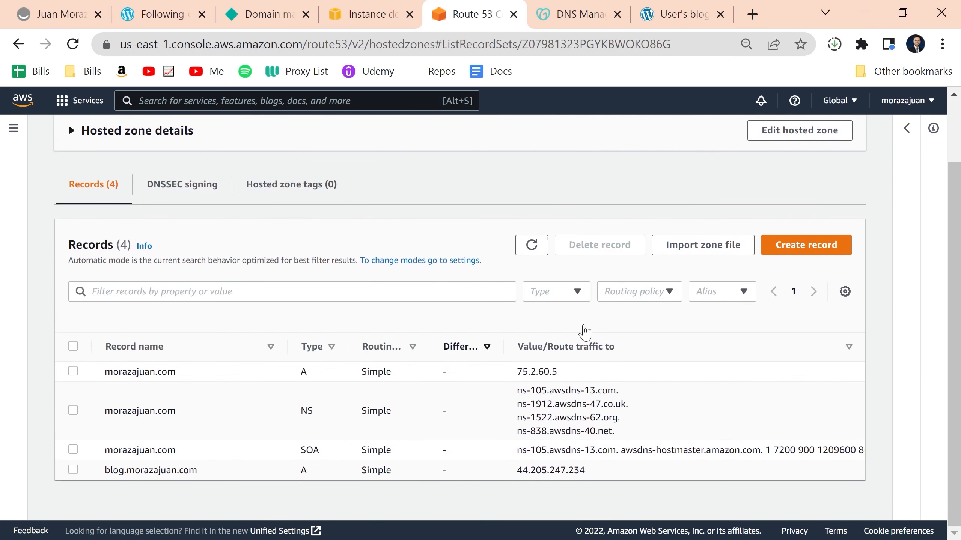
{"action": "left_click", "coordinate": [790, 251]}
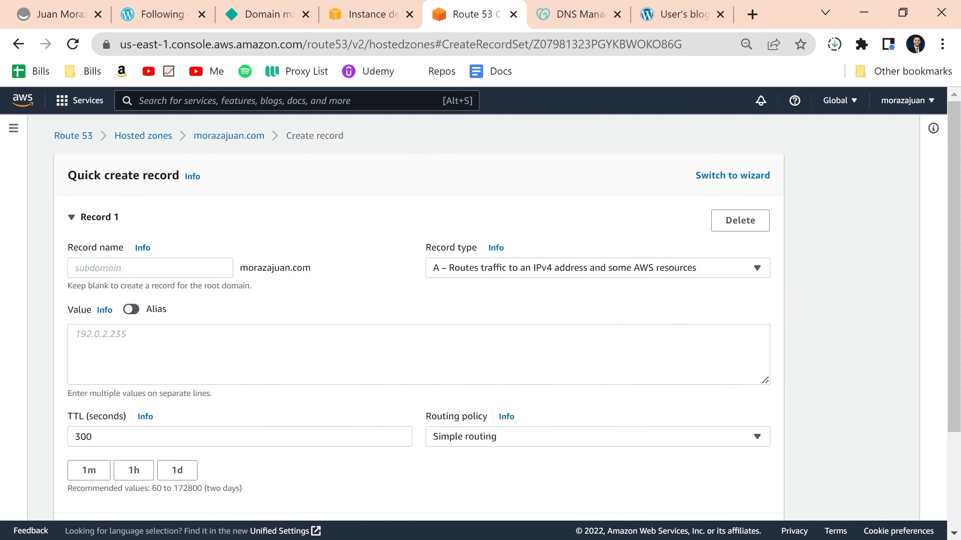
{"action": "left_click", "coordinate": [150, 268]}
{"action": "type", "text": "www.blog"}
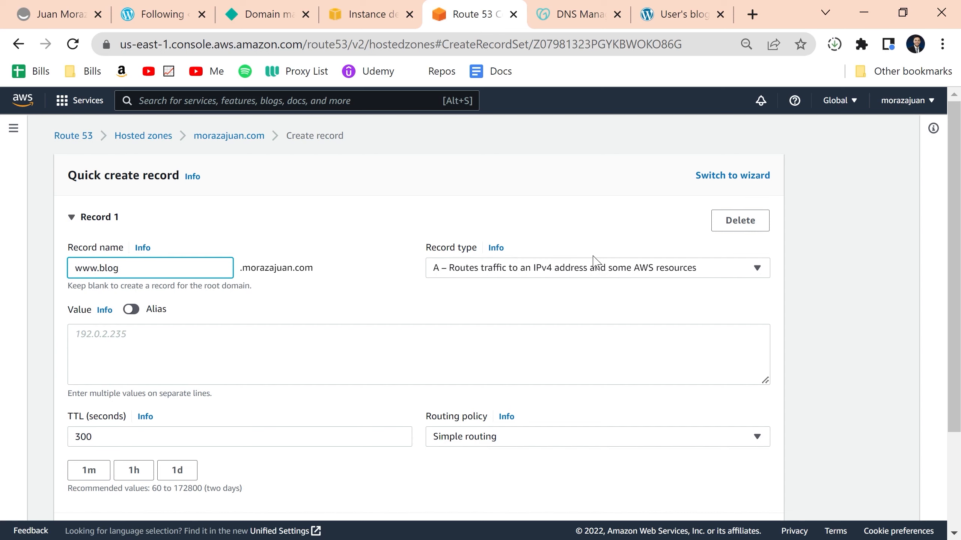
{"action": "scroll", "coordinate": [418, 343], "scroll_direction": "down", "scroll_amount": 3}
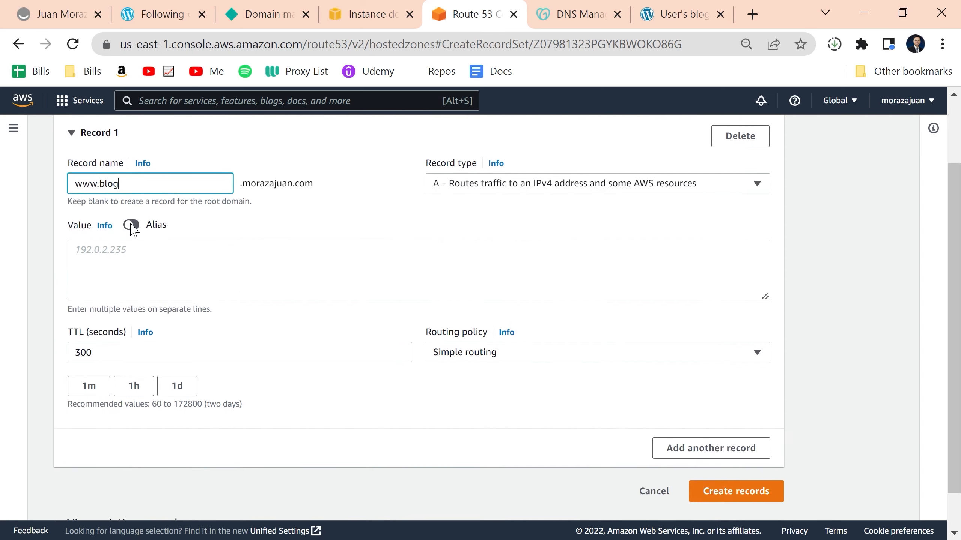
{"action": "left_click", "coordinate": [132, 226]}
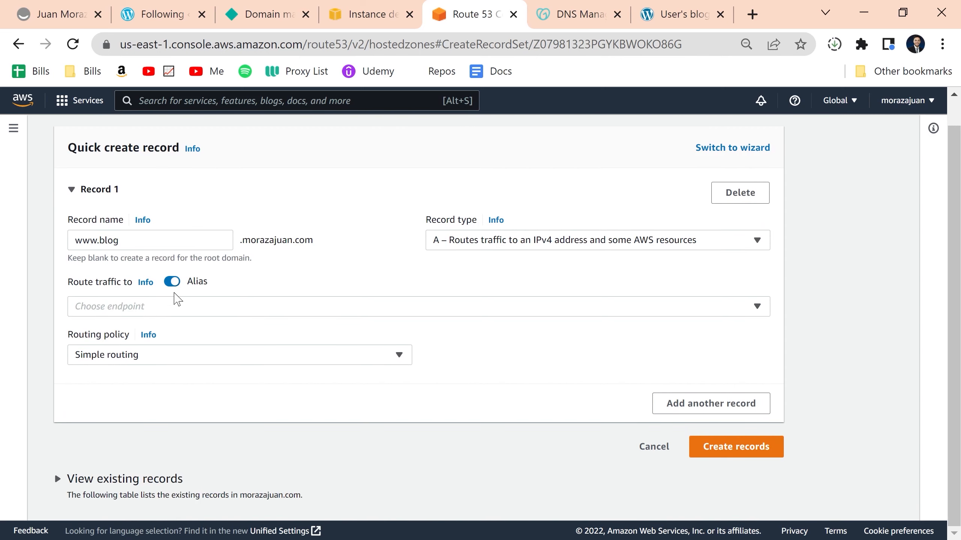
{"action": "left_click", "coordinate": [167, 307]}
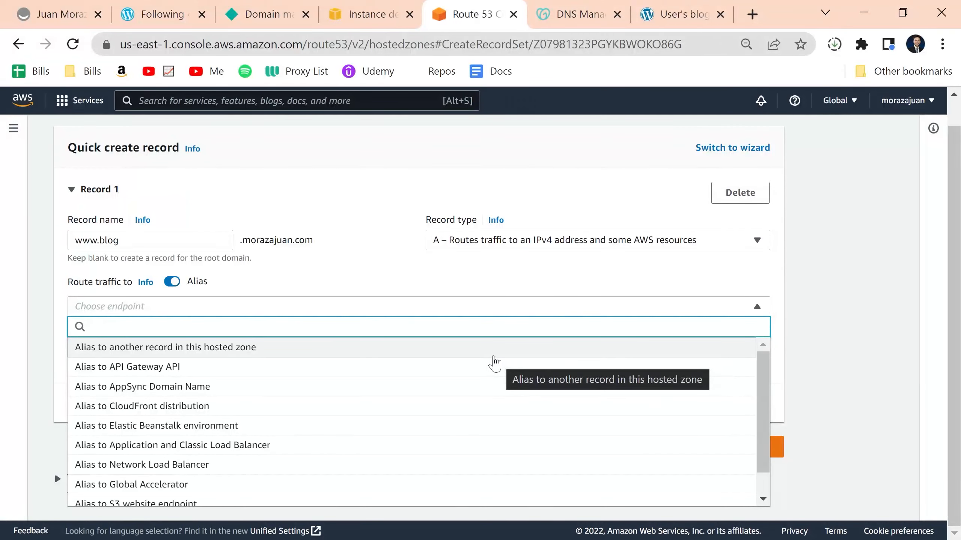
{"action": "left_click", "coordinate": [218, 348]}
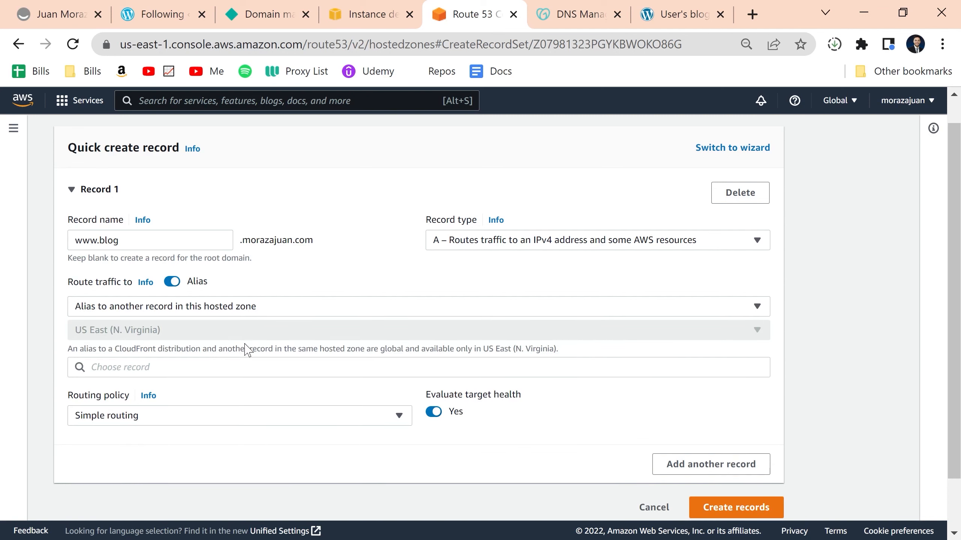
{"action": "left_click", "coordinate": [212, 367]}
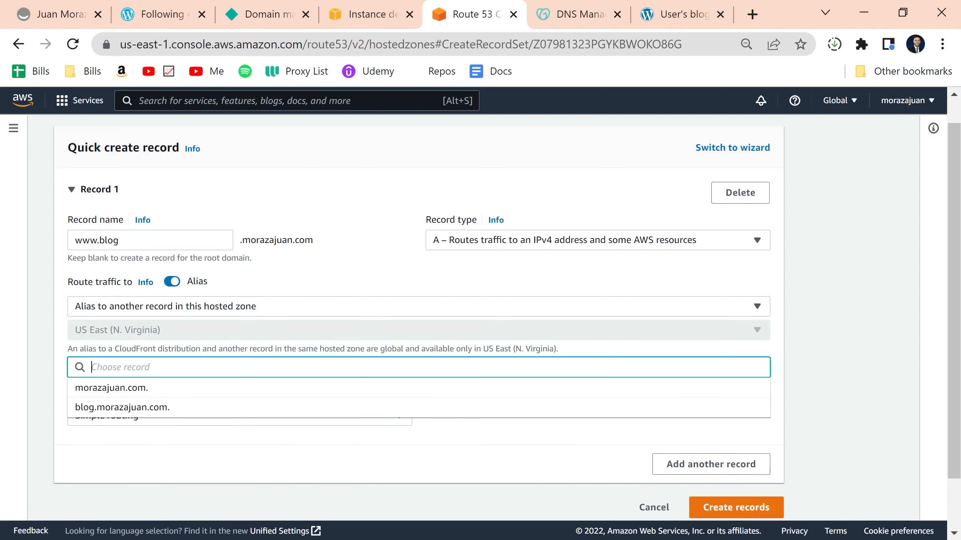
{"action": "left_click", "coordinate": [133, 412]}
{"action": "scroll", "coordinate": [734, 509], "scroll_direction": "down", "scroll_amount": 2}
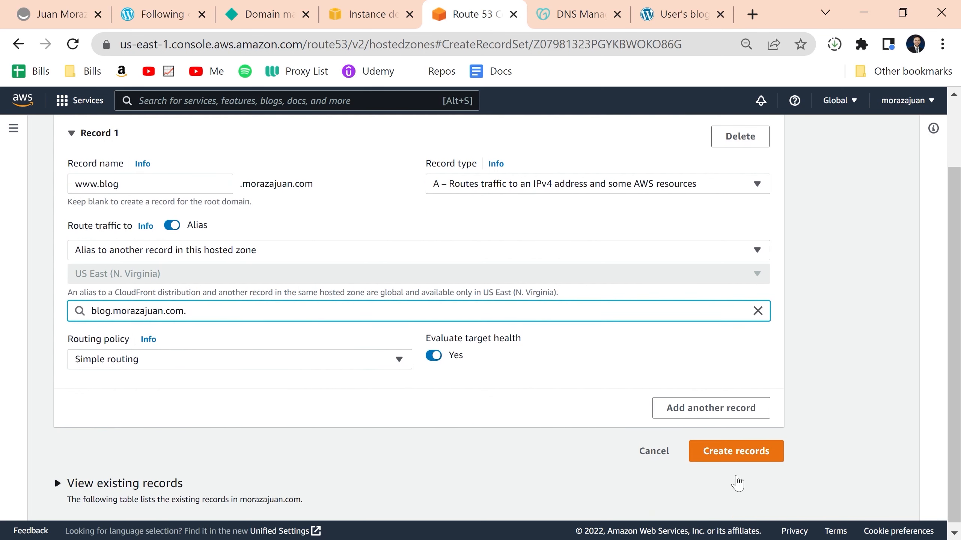
{"action": "left_click", "coordinate": [730, 458]}
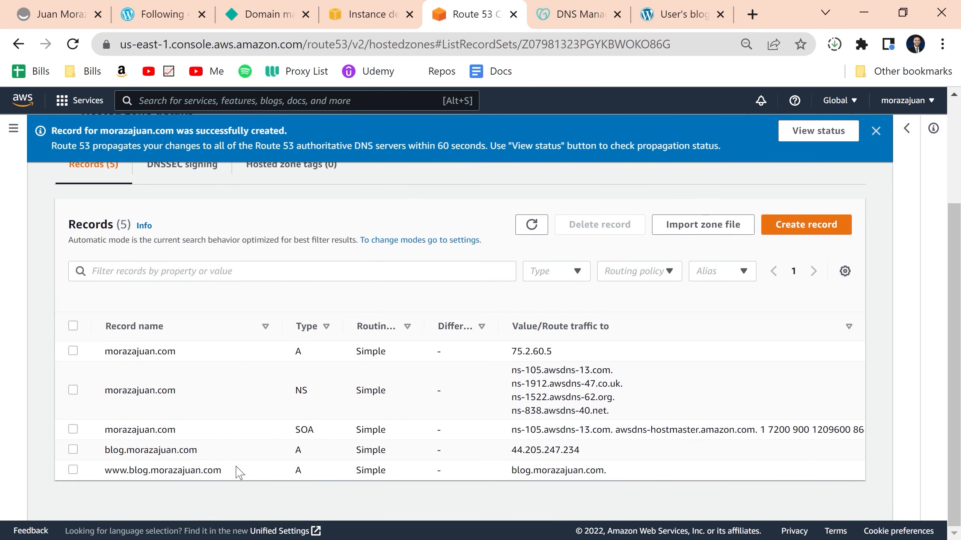
Open blog.morazajuan.com from the Route 53 record list in a new tab and look over the page
{"action": "left_click_drag", "start_coordinate": [238, 473], "coordinate": [92, 449]}
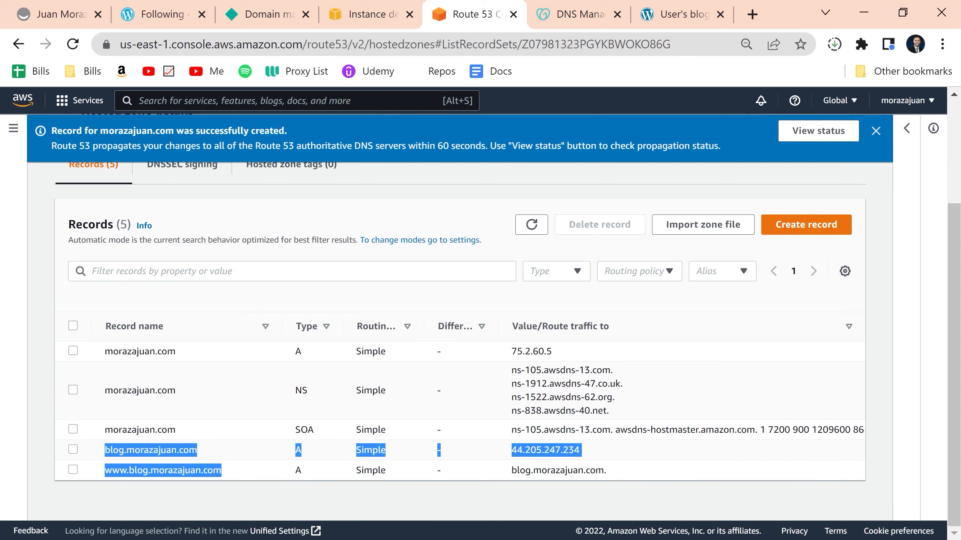
{"action": "double_click", "coordinate": [174, 450]}
{"action": "right_click", "coordinate": [174, 451]}
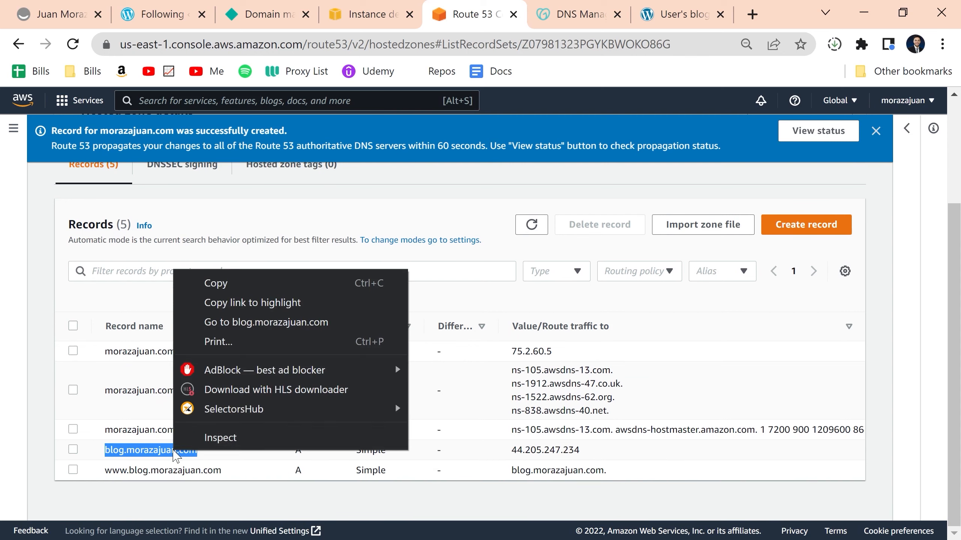
{"action": "left_click", "coordinate": [242, 322]}
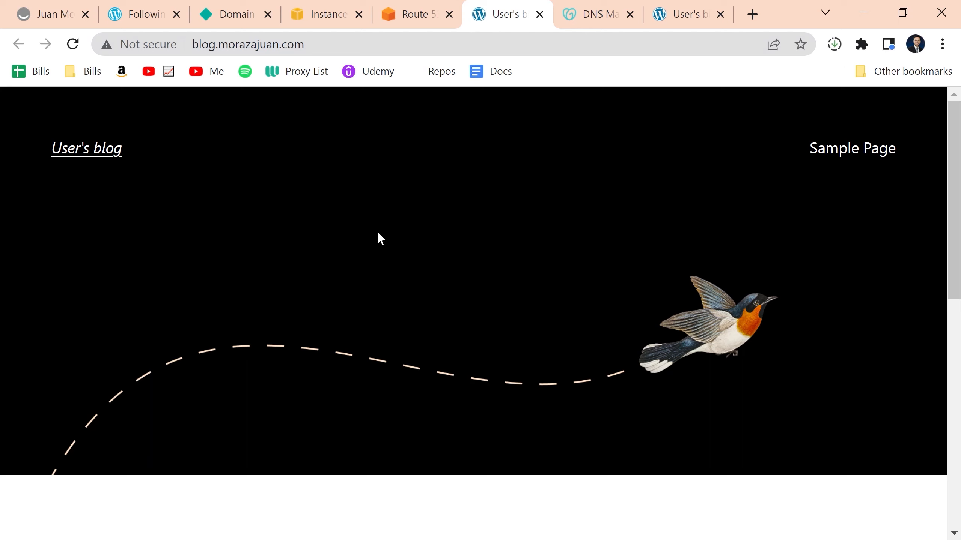
{"action": "scroll", "coordinate": [416, 273], "scroll_direction": "down", "scroll_amount": 3}
Extend the blog's address to blog.morazajuan.com/admin and load the WordPress login page
{"action": "key", "text": "ctrl+l"}
{"action": "key", "text": "End"}
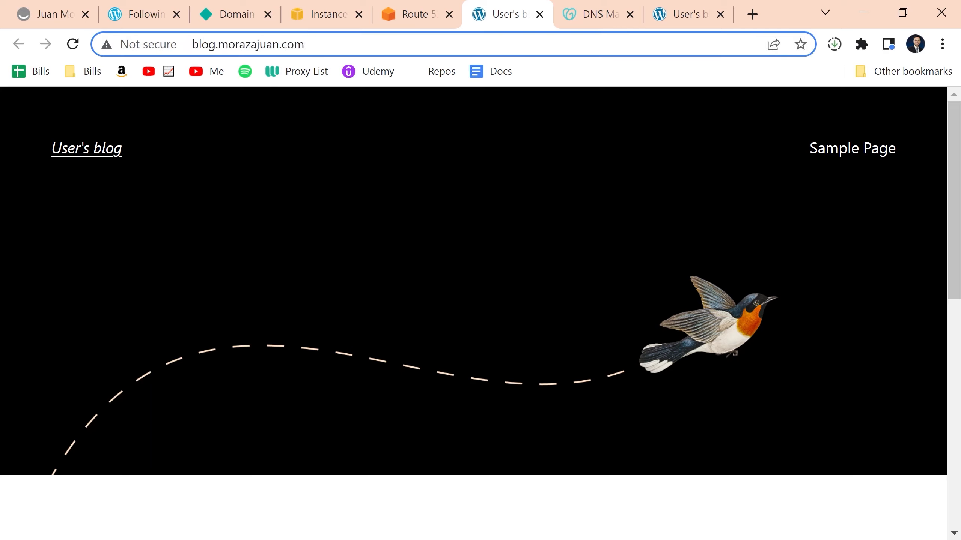
{"action": "type", "text": "/"}
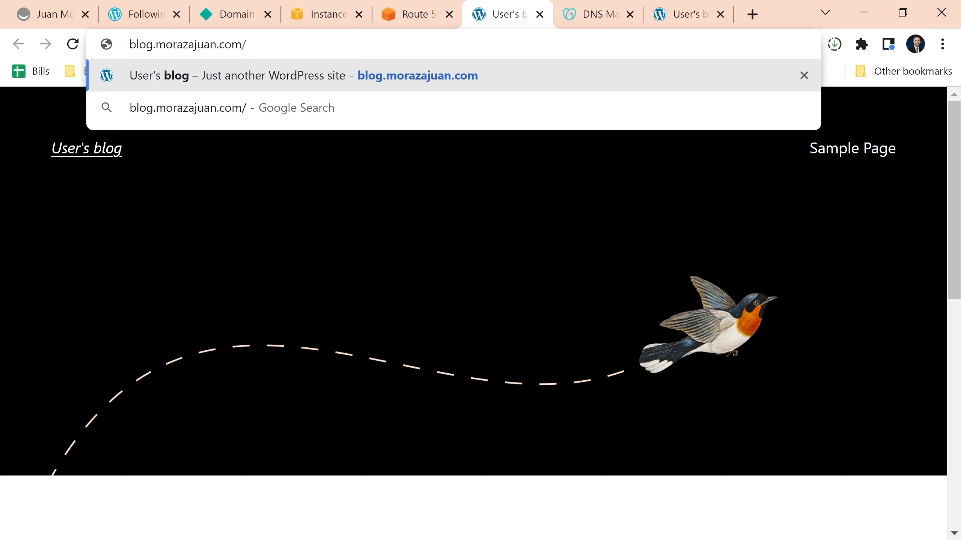
{"action": "type", "text": "admin"}
{"action": "key", "text": "Return"}
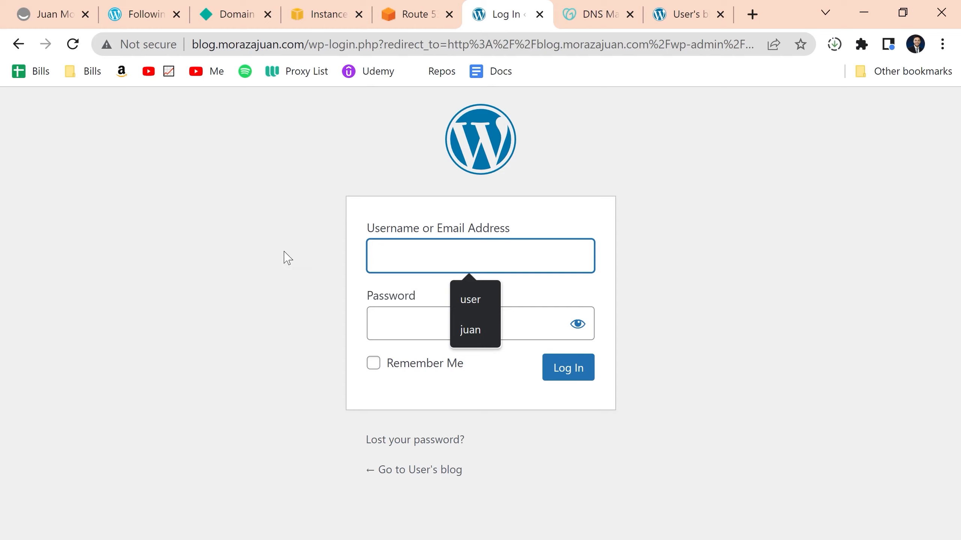
Switch to Git Bash, begin a cd command and place its window over the Git downloads page
{"action": "key", "text": "alt+Tab"}
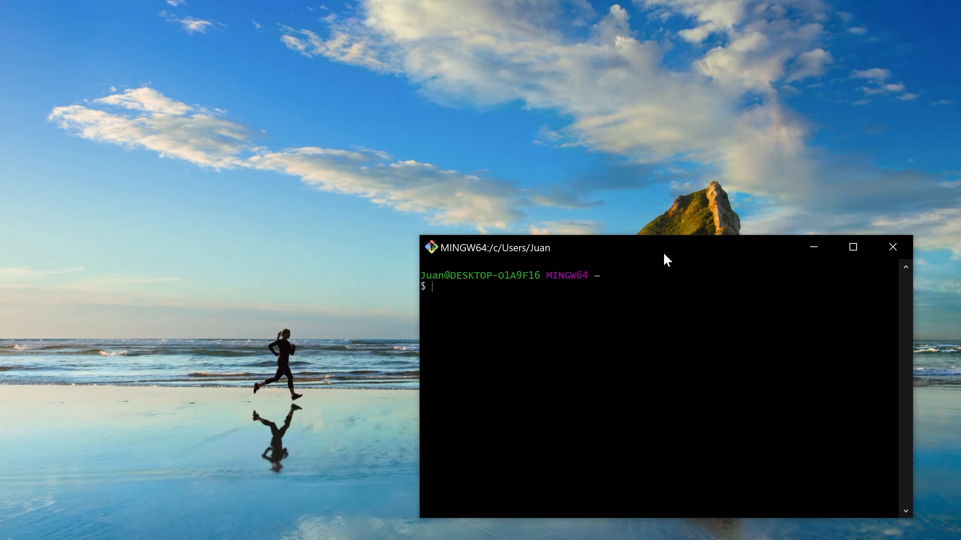
{"action": "left_click_drag", "start_coordinate": [633, 254], "coordinate": [473, 159]}
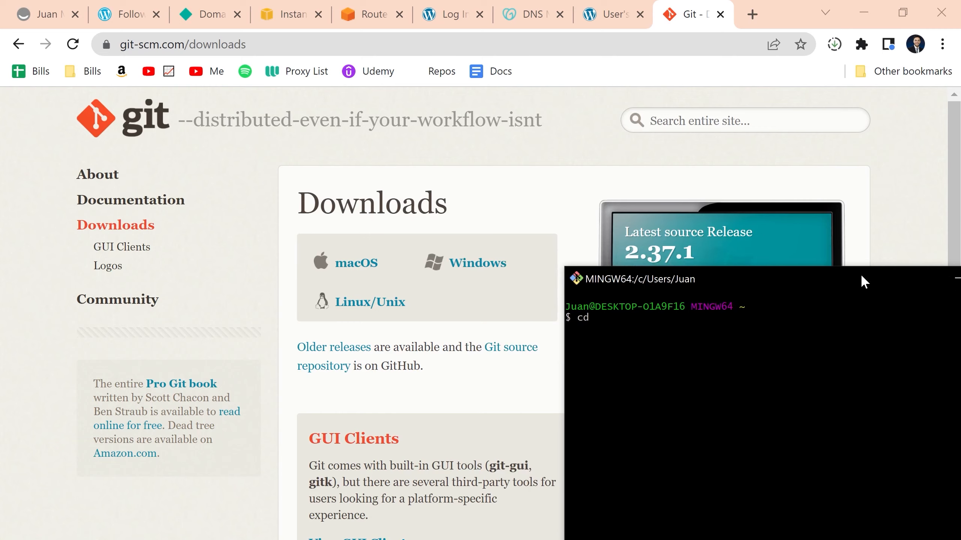
{"action": "left_click_drag", "start_coordinate": [860, 273], "coordinate": [587, 120]}
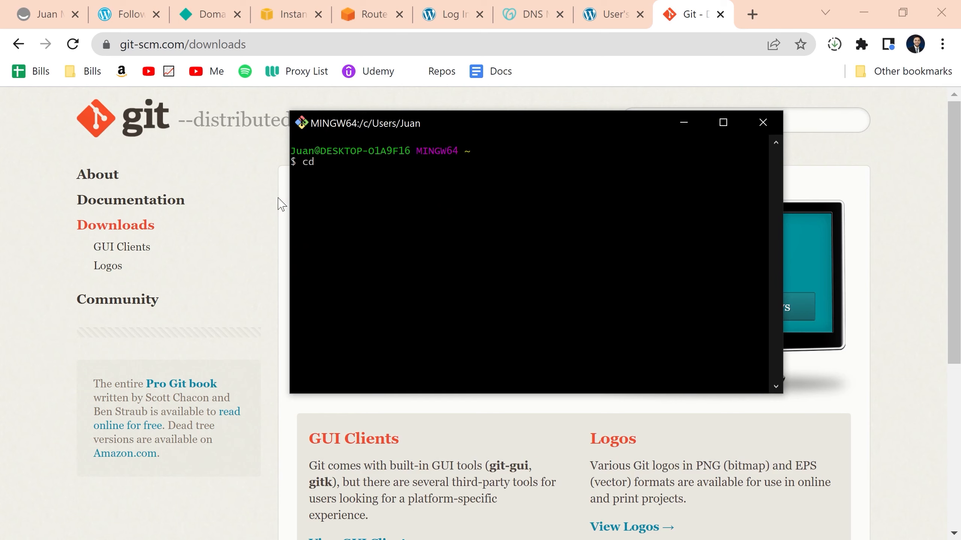
{"action": "left_click", "coordinate": [250, 211]}
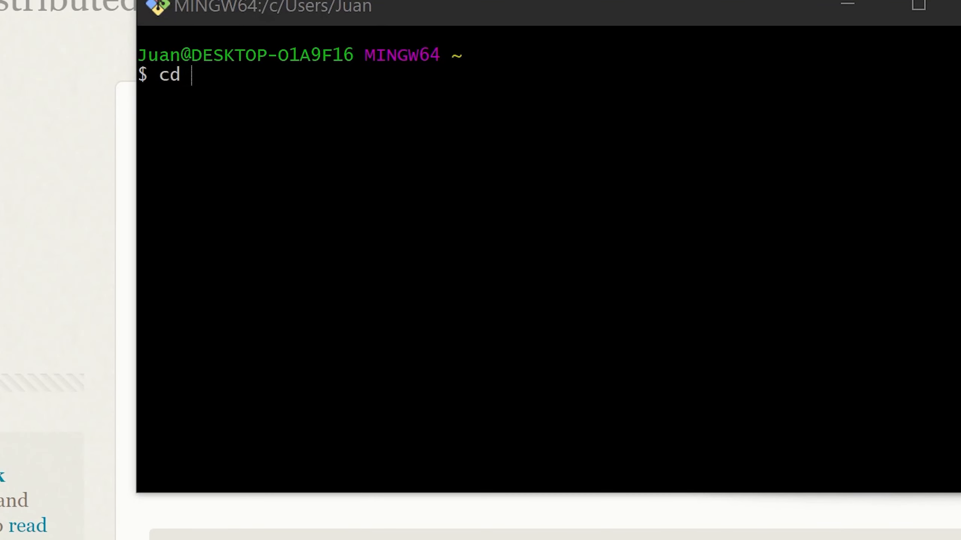
Complete the cd command with the path of the Today folder on the Desktop, without the tutorialVideo.pem file name, and run it
{"action": "left_click_drag", "start_coordinate": [957, 182], "coordinate": [711, 320]}
{"action": "left_click_drag", "start_coordinate": [547, 511], "coordinate": [488, 126]}
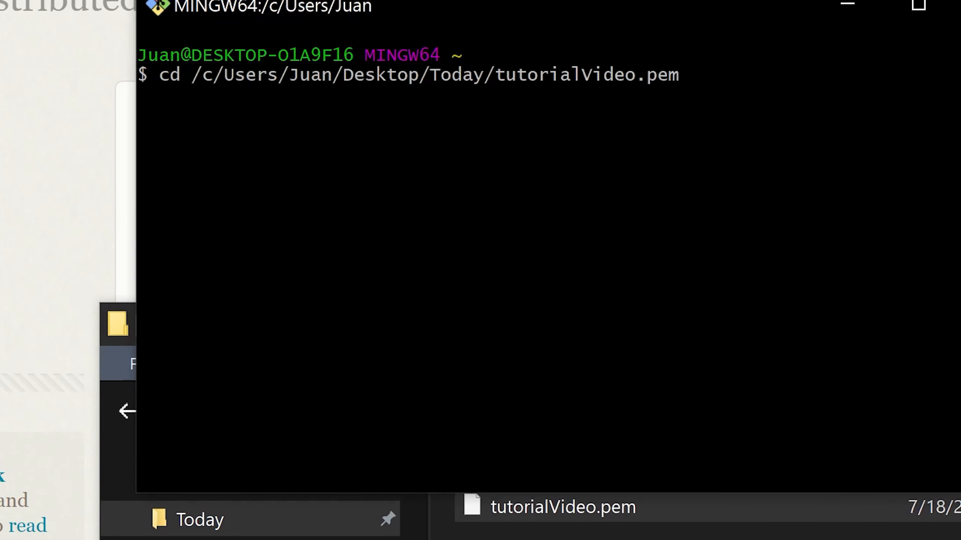
{"action": "key", "text": "BackSpace"}
{"action": "key", "text": "BackSpace"}
{"action": "key", "text": "BackSpace"}
{"action": "key", "text": "BackSpace"}
{"action": "key", "text": "BackSpace"}
{"action": "key", "text": "BackSpace"}
{"action": "key", "text": "BackSpace"}
{"action": "key", "text": "BackSpace"}
{"action": "key", "text": "BackSpace"}
{"action": "key", "text": "BackSpace"}
{"action": "key", "text": "BackSpace"}
{"action": "key", "text": "BackSpace"}
{"action": "key", "text": "BackSpace"}
{"action": "key", "text": "BackSpace"}
{"action": "key", "text": "BackSpace"}
{"action": "key", "text": "BackSpace"}
{"action": "key", "text": "BackSpace"}
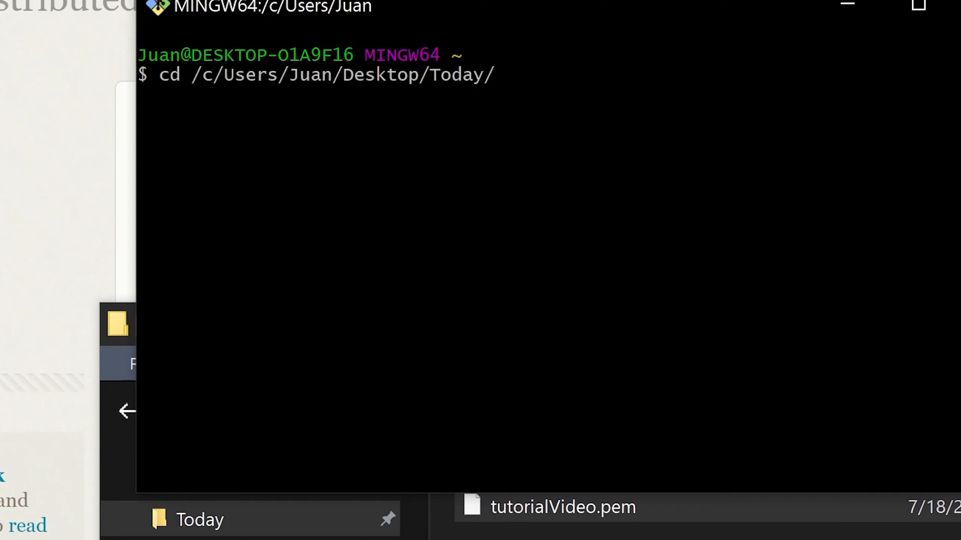
{"action": "key", "text": "Return"}
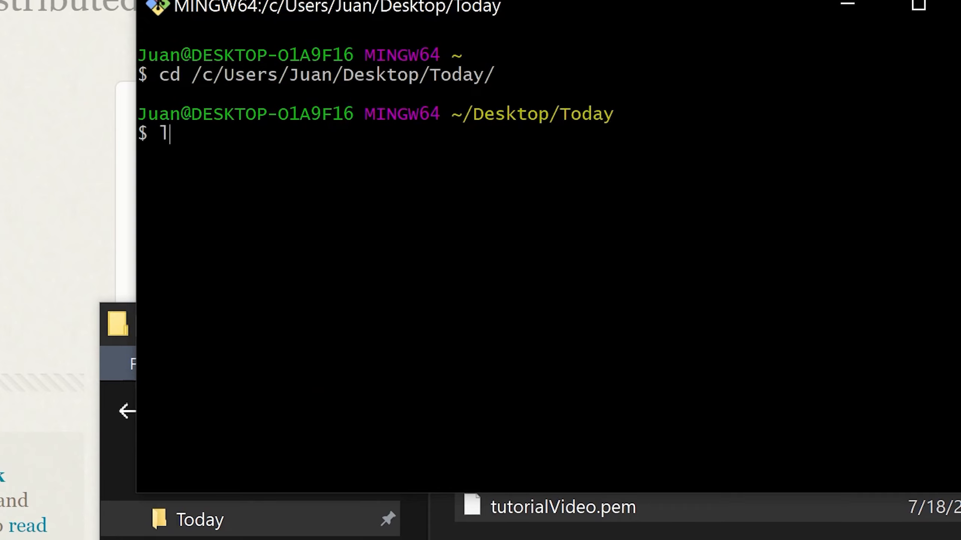
List the folder's files with ls and run chmod 400 tutorialVideo.pem to restrict the key file's permissions
{"action": "key", "text": "Return"}
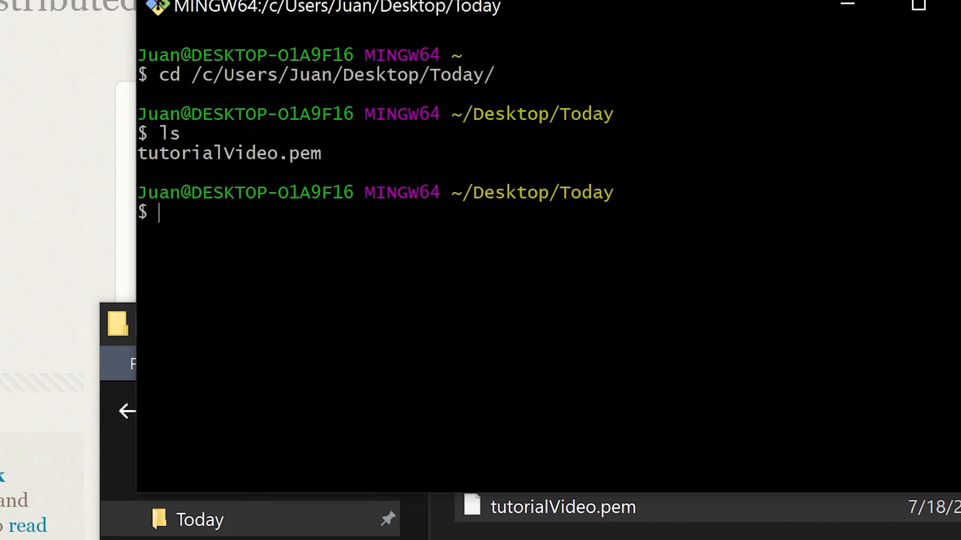
{"action": "left_click_drag", "start_coordinate": [327, 155], "coordinate": [139, 154]}
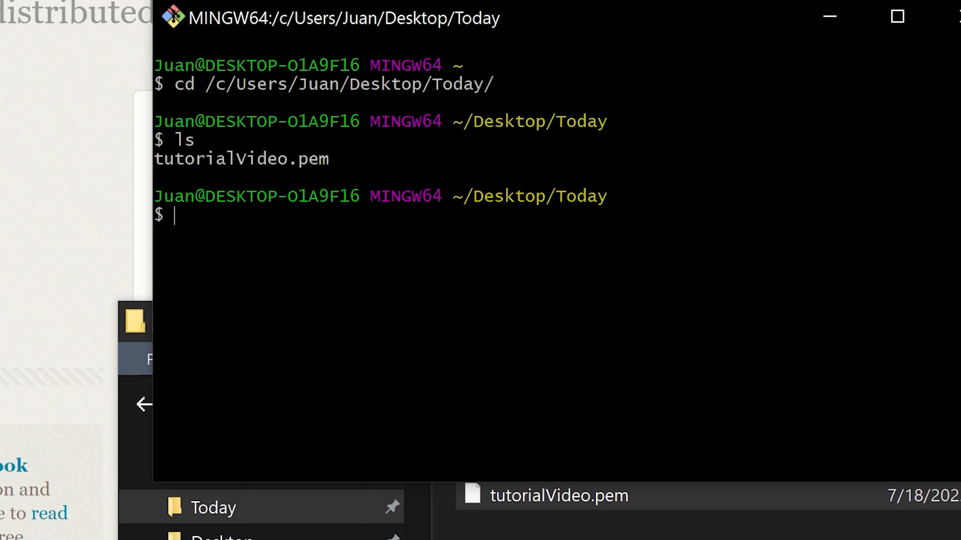
{"action": "type", "text": "chmod 400 tutorialVideo.pem"}
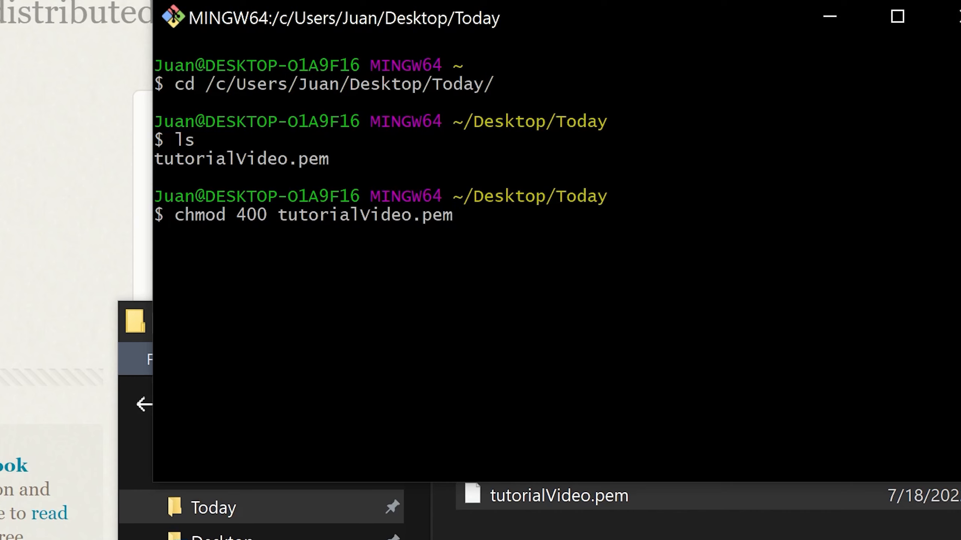
{"action": "left_click_drag", "start_coordinate": [945, 215], "coordinate": [267, 215]}
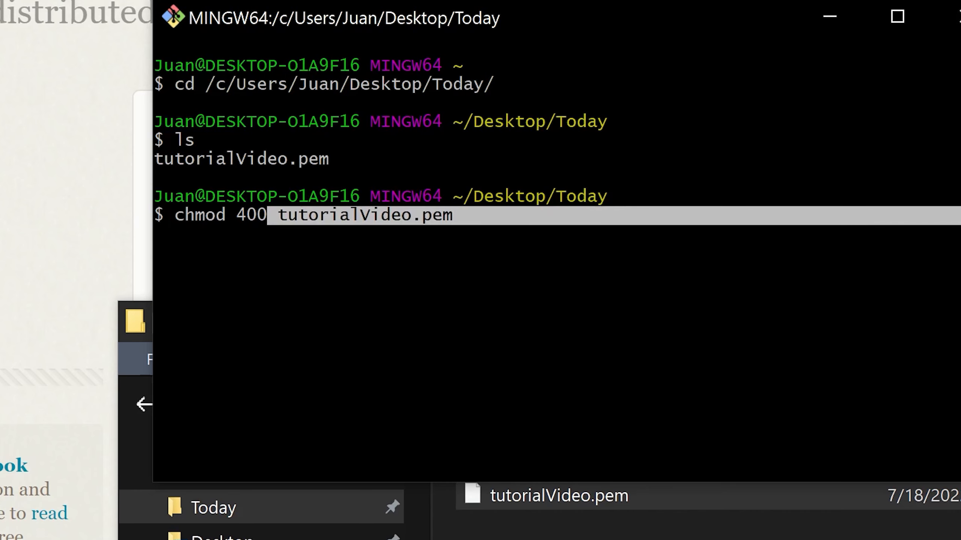
{"action": "key", "text": "Return"}
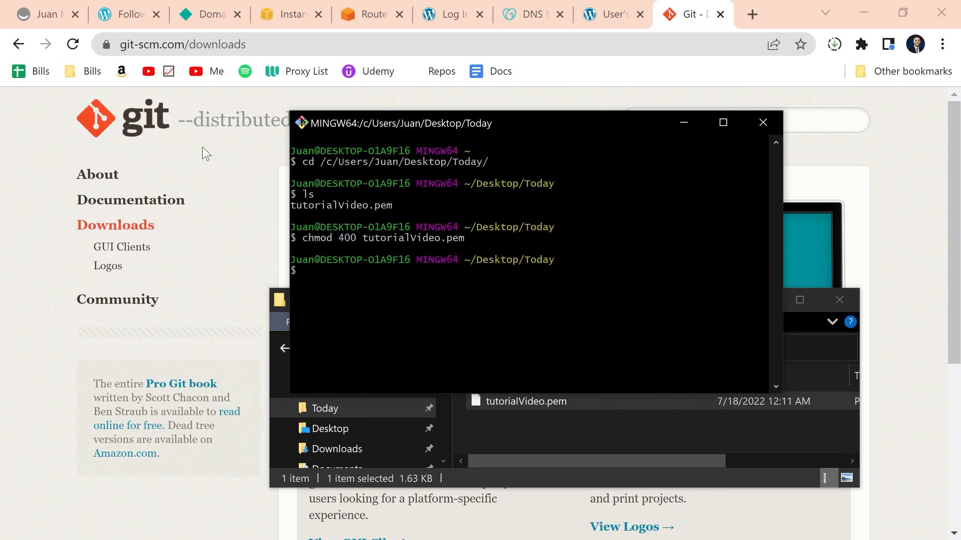
Switch to the EC2 console, open the instance's Connect page and review the chmod command in the SSH client instructions
{"action": "left_click", "coordinate": [301, 12]}
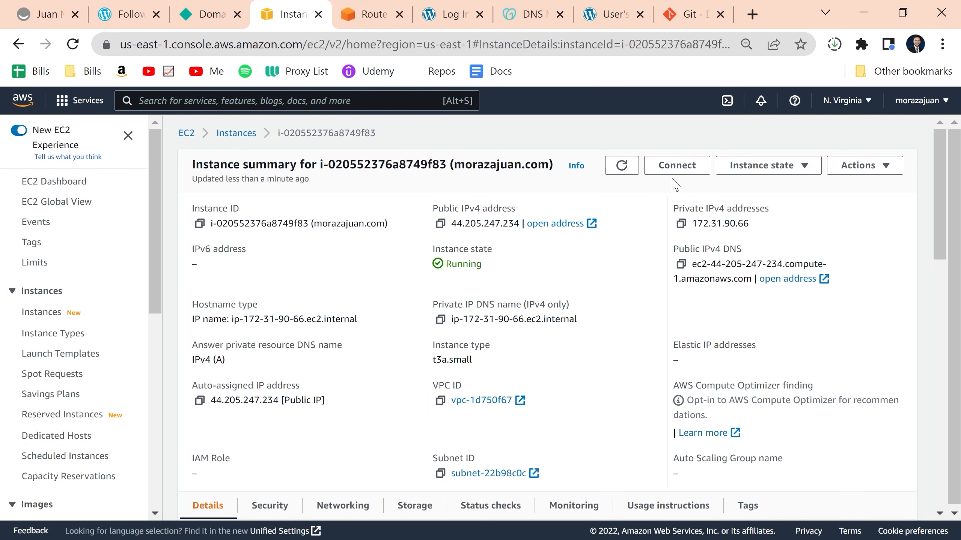
{"action": "left_click", "coordinate": [675, 166]}
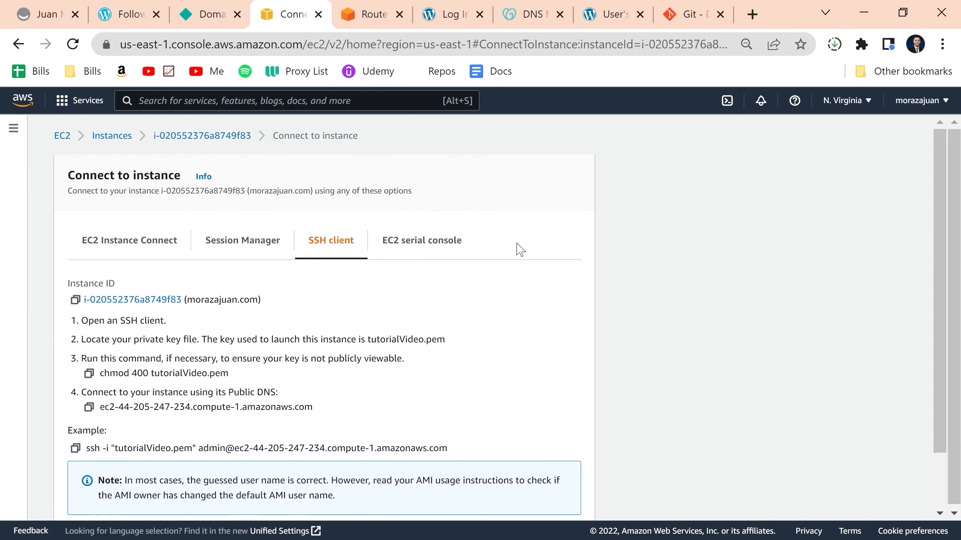
{"action": "scroll", "coordinate": [419, 306], "scroll_direction": "down", "scroll_amount": 2}
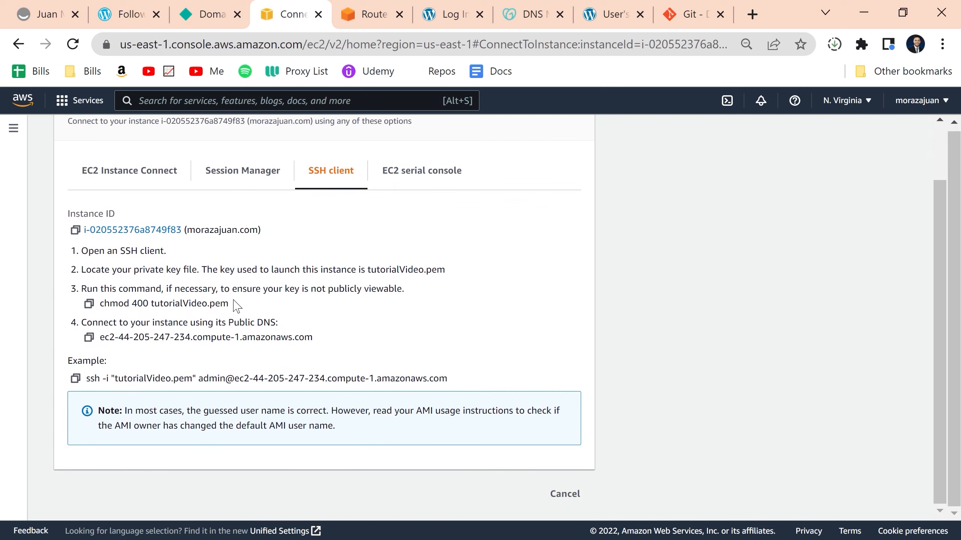
{"action": "left_click_drag", "start_coordinate": [229, 304], "coordinate": [97, 304]}
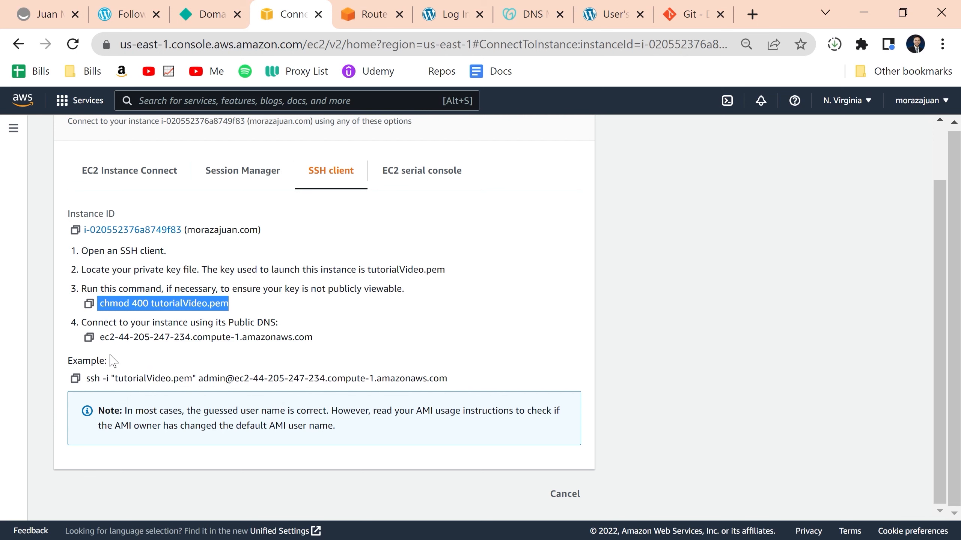
Copy the example ssh -i "tutorialVideo.pem" connection command and paste it at the Git Bash prompt
{"action": "left_click_drag", "start_coordinate": [447, 379], "coordinate": [84, 379]}
{"action": "key", "text": "alt+Tab"}
{"action": "key", "text": "shift+Insert"}
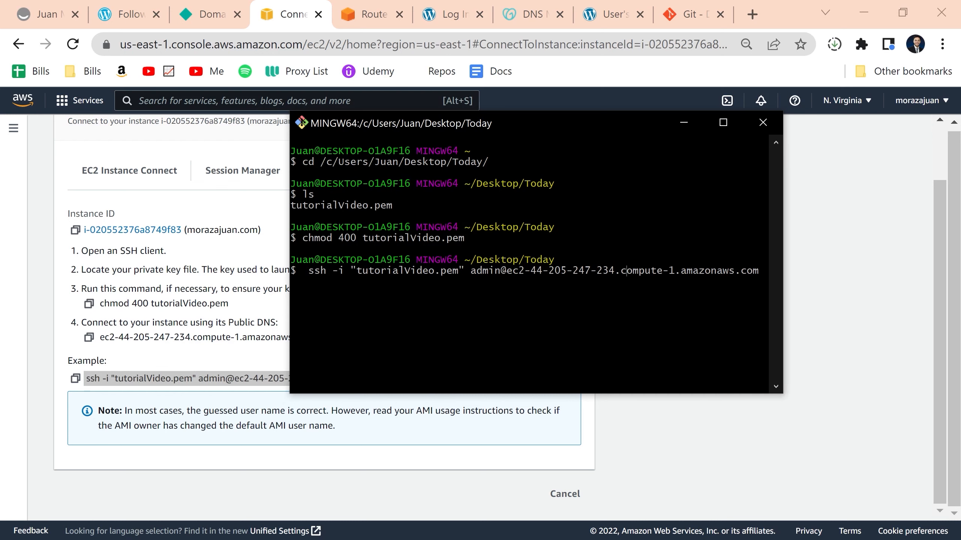
Replace the admin login name before the @ in the ssh command with bitnami
{"action": "key", "text": "Right"}
{"action": "key", "text": "Right"}
{"action": "key", "text": "Right"}
{"action": "key", "text": "Right"}
{"action": "key", "text": "Right"}
{"action": "key", "text": "Right"}
{"action": "key", "text": "Right"}
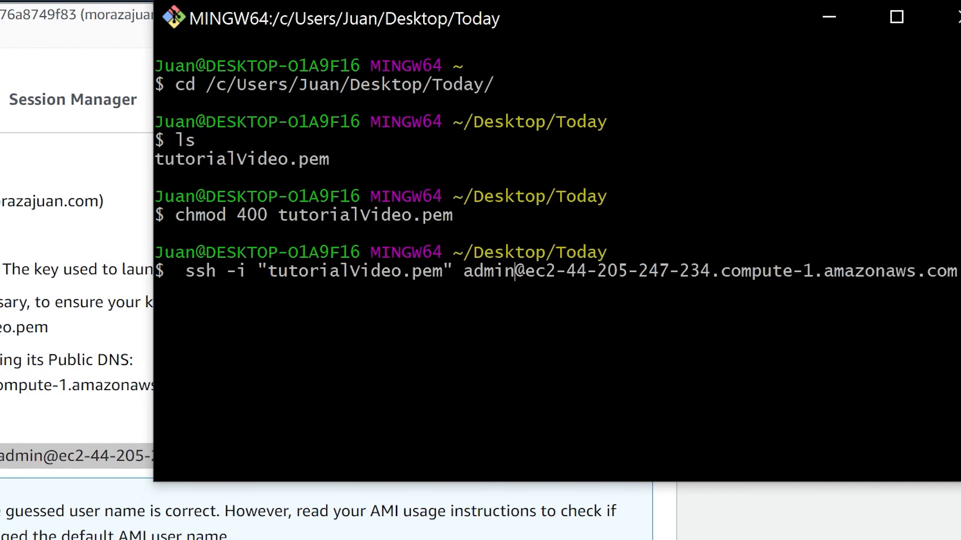
{"action": "key", "text": "BackSpace"}
{"action": "key", "text": "BackSpace"}
{"action": "key", "text": "BackSpace"}
{"action": "key", "text": "BackSpace"}
{"action": "key", "text": "BackSpace"}
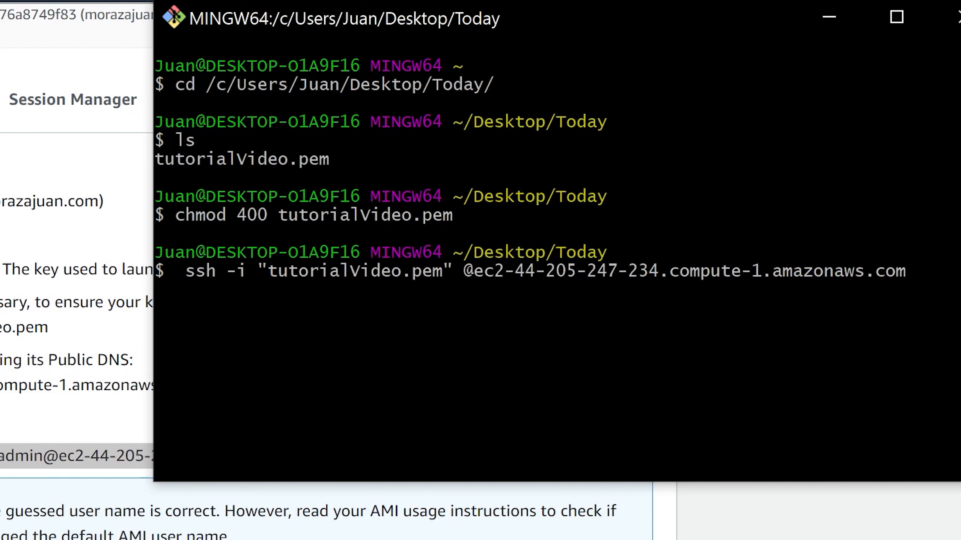
{"action": "type", "text": "bitnami"}
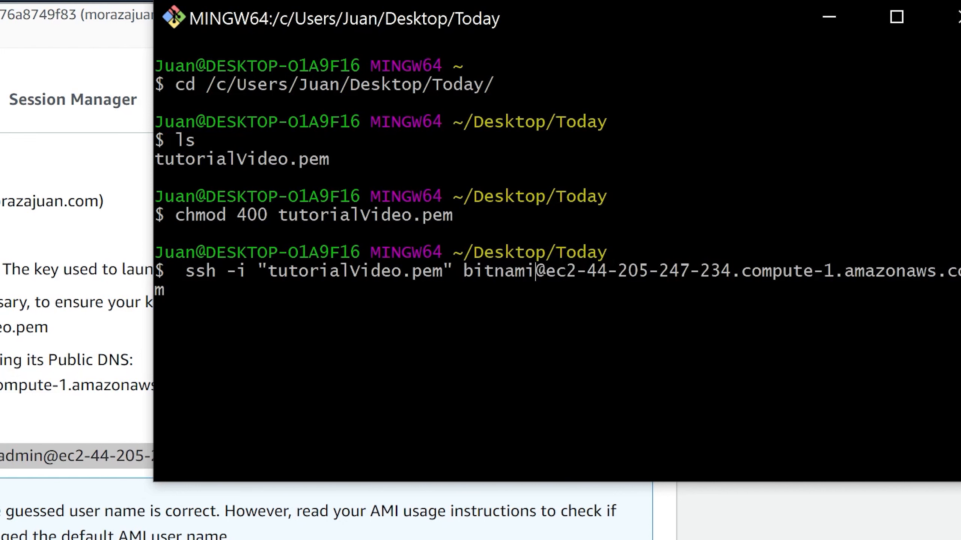